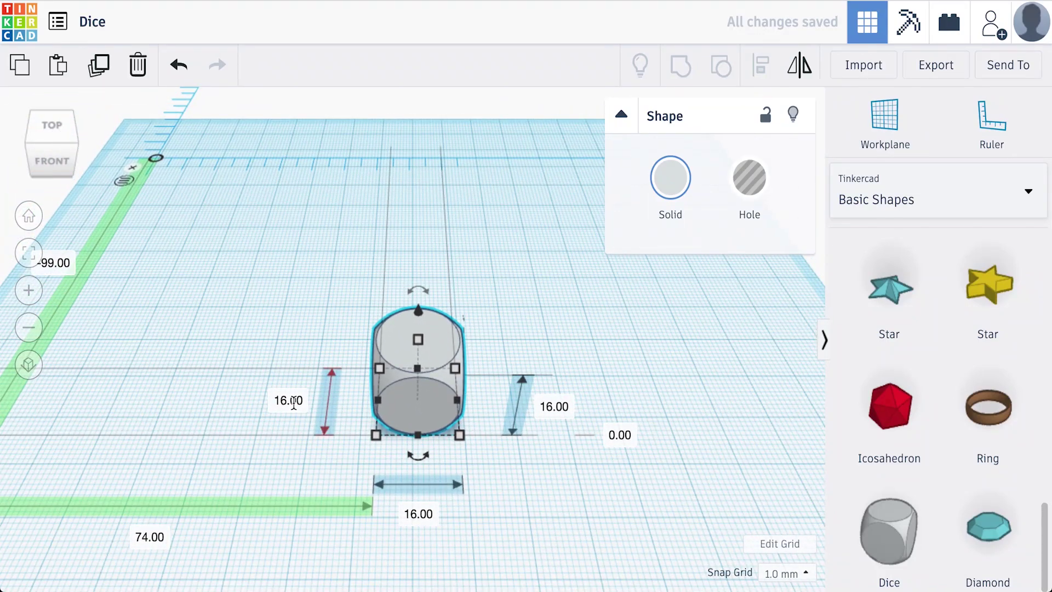
# - Set the die's length, width and height each to 20 mm
pyautogui.click(288, 400)
pyautogui.write('20')
pyautogui.press('Return')
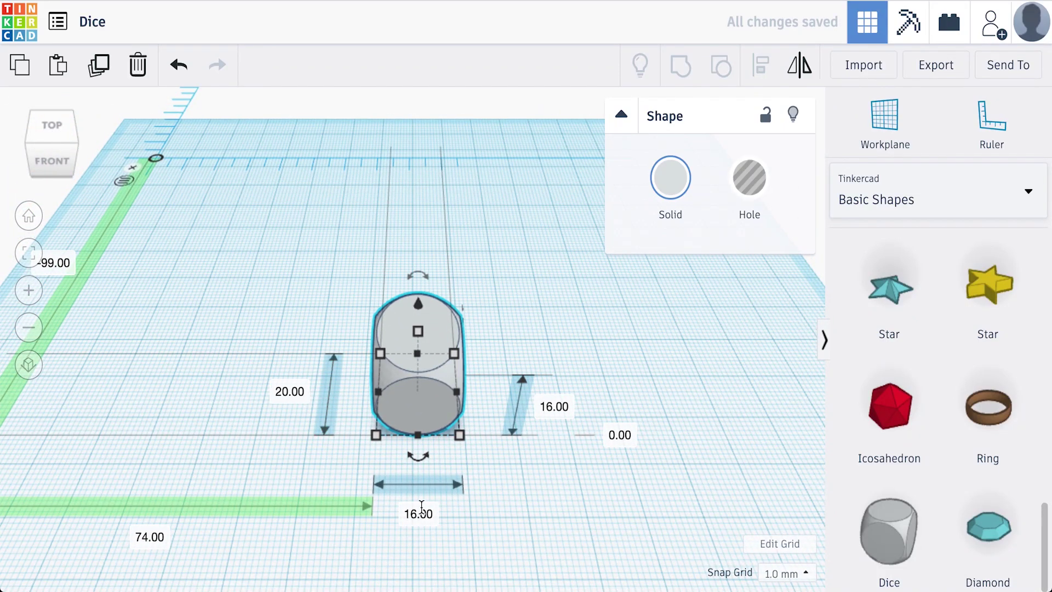
pyautogui.click(418, 513)
pyautogui.write('20')
pyautogui.press('Return')
pyautogui.click(575, 407)
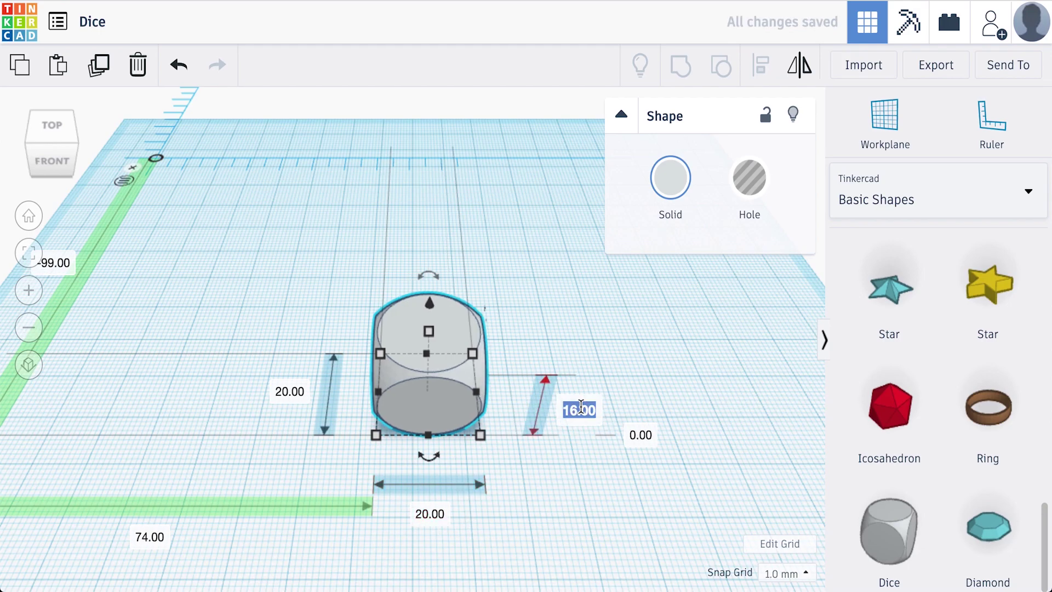
pyautogui.write('20')
pyautogui.press('Return')
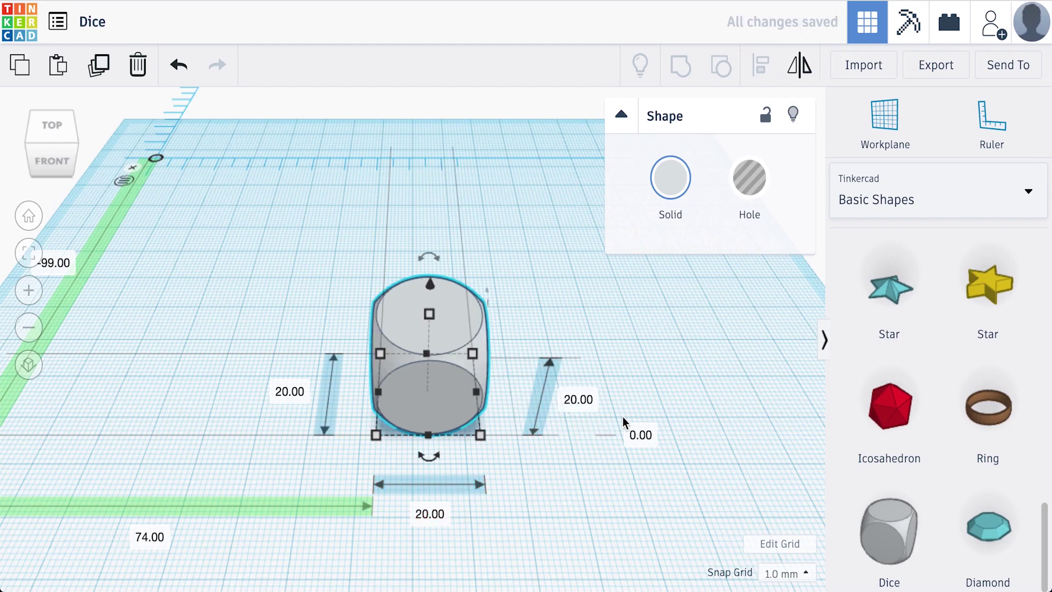
# - Lower the die to an elevation of -20 mm below the workplane
pyautogui.click(640, 436)
pyautogui.write('-1')
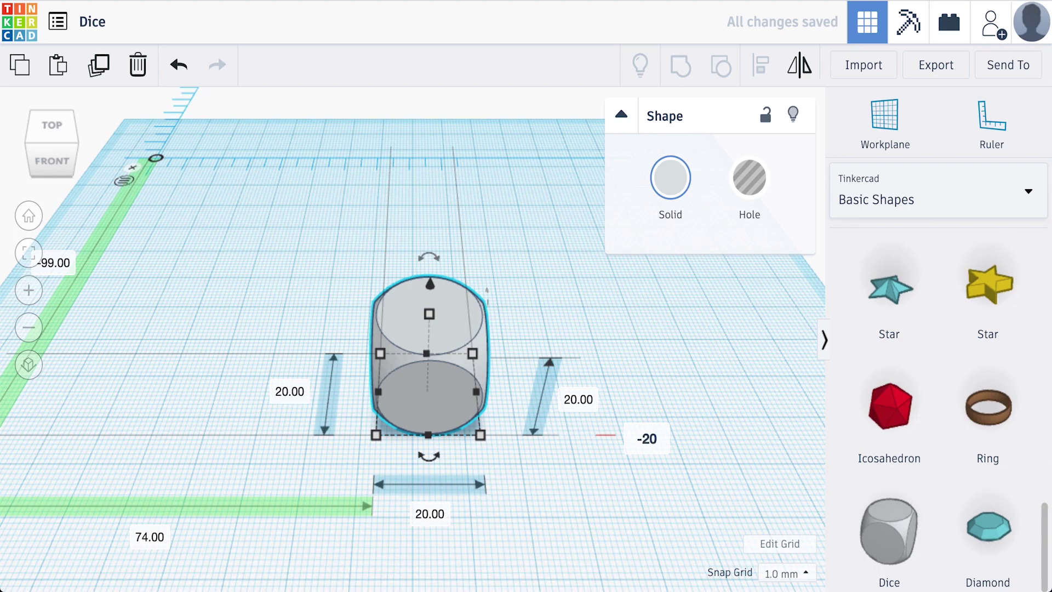
pyautogui.press('Return')
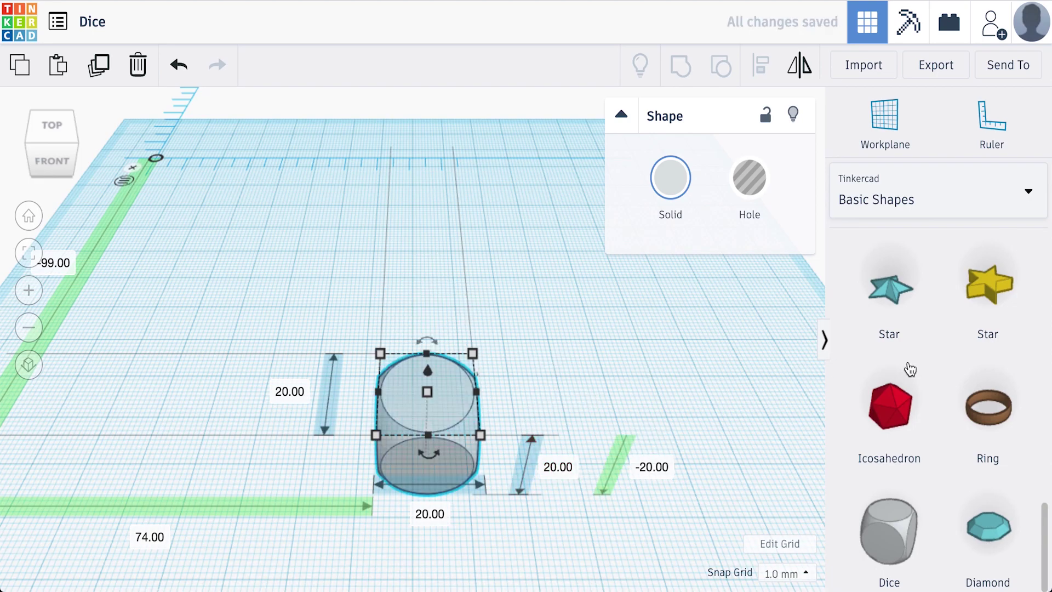
# - Place a Text shape on the workplane behind the die and change its text to 1
pyautogui.scroll(10, 910, 370)
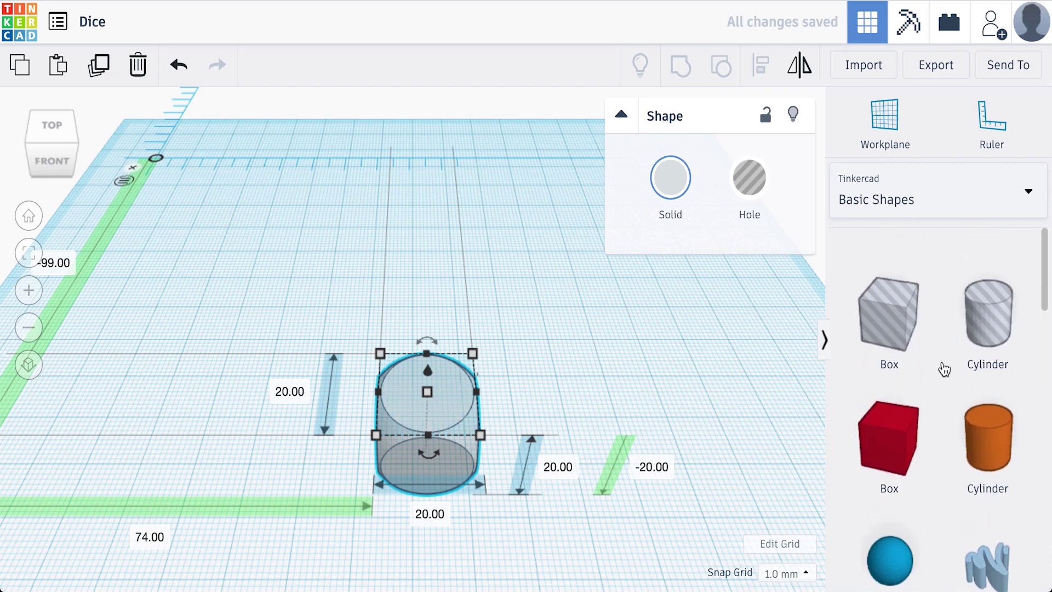
pyautogui.scroll(-7, 942, 370)
pyautogui.click(412, 241)
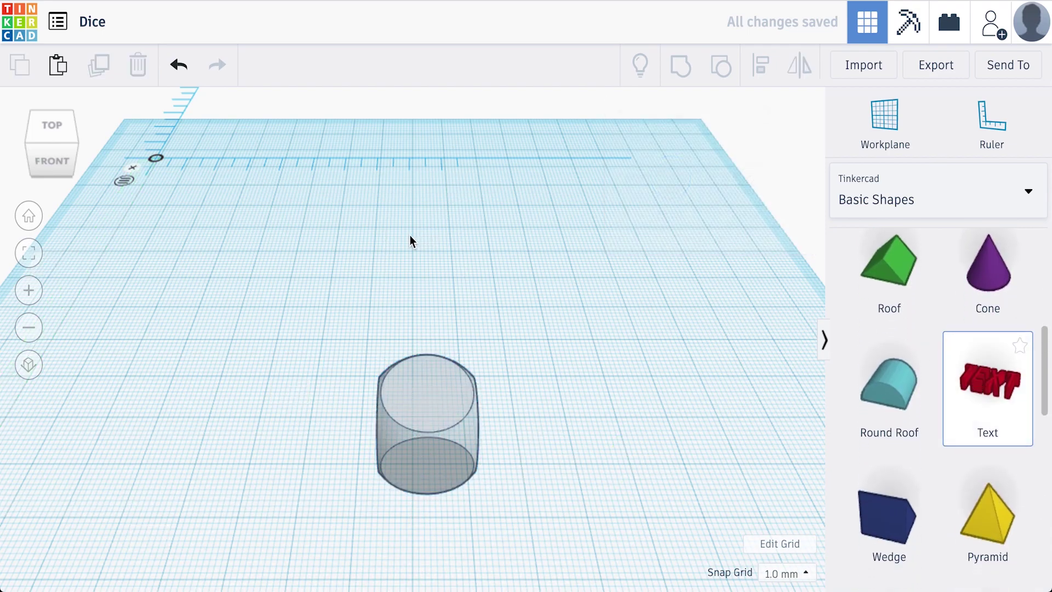
pyautogui.click(400, 246)
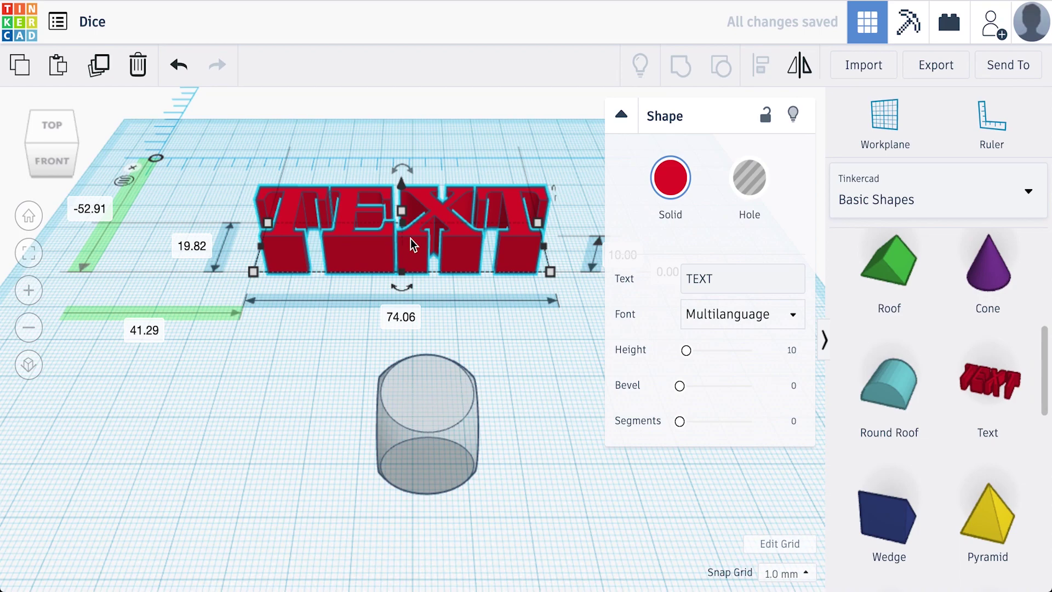
pyautogui.click(713, 283)
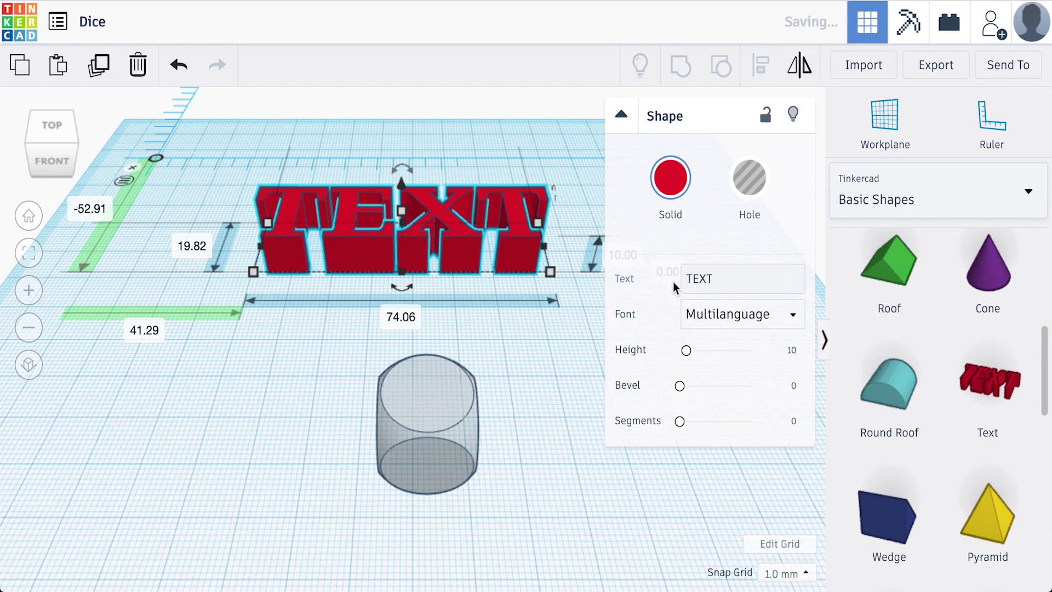
pyautogui.click(709, 285)
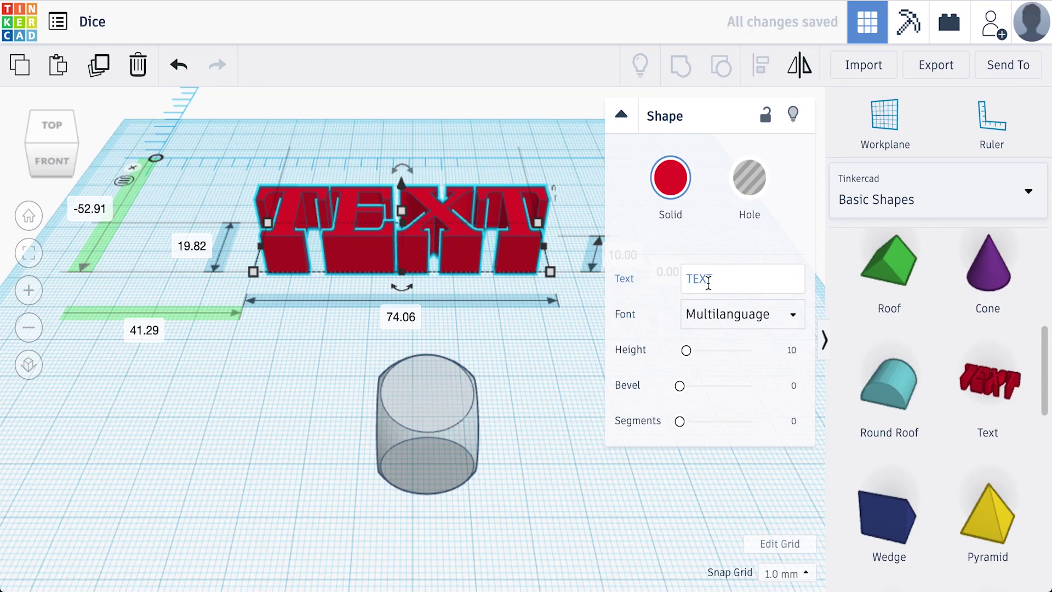
pyautogui.doubleClick(710, 284)
pyautogui.write('1')
pyautogui.press('Return')
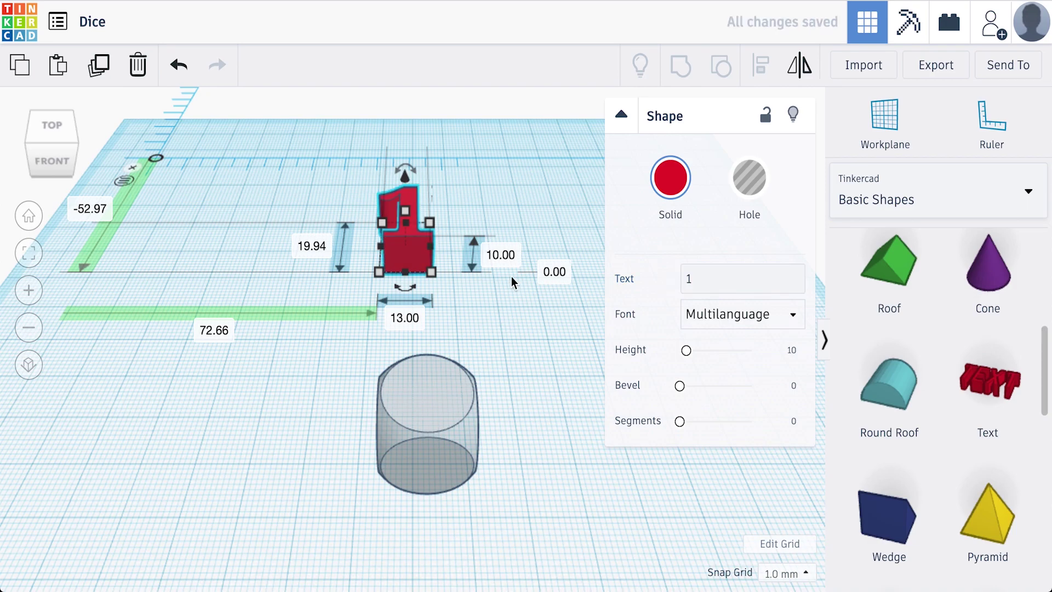
# - Set the number 1's height to 2 mm and its elevation to -2 mm
pyautogui.click(501, 256)
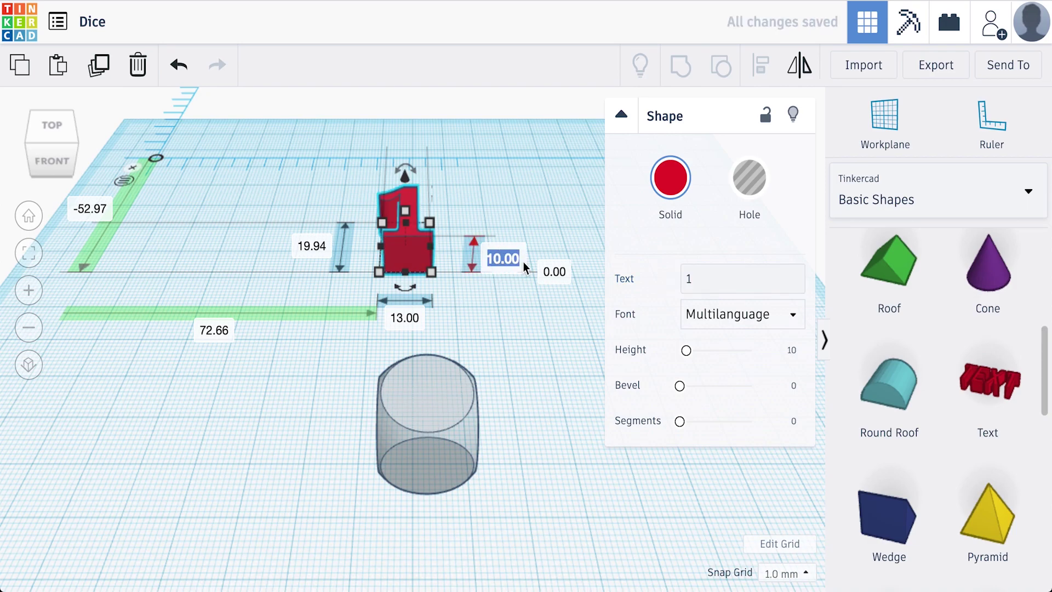
pyautogui.click(554, 273)
pyautogui.write('-')
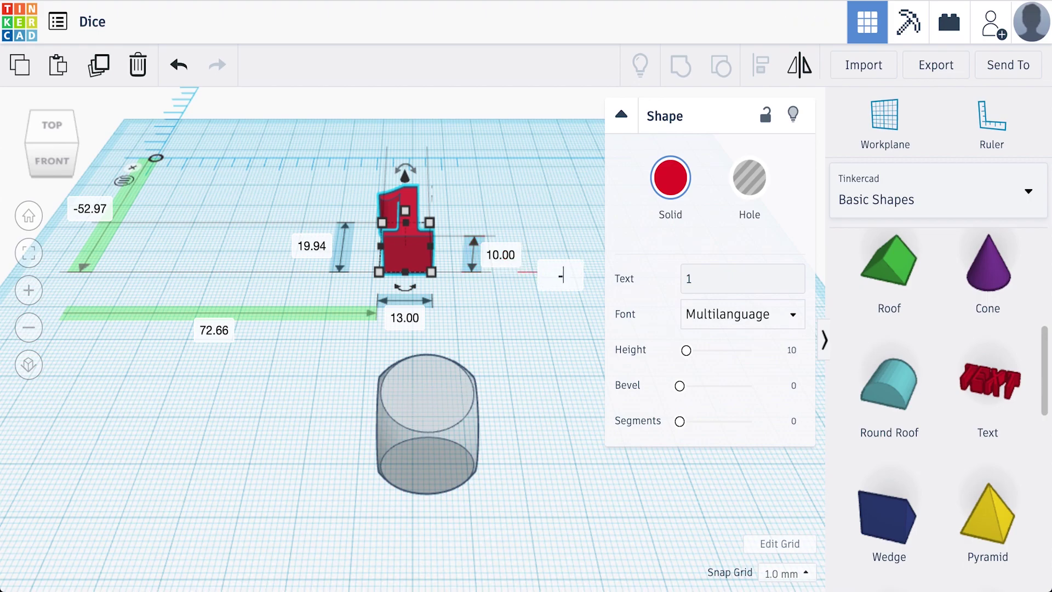
pyautogui.click(501, 256)
pyautogui.write('2')
pyautogui.press('Return')
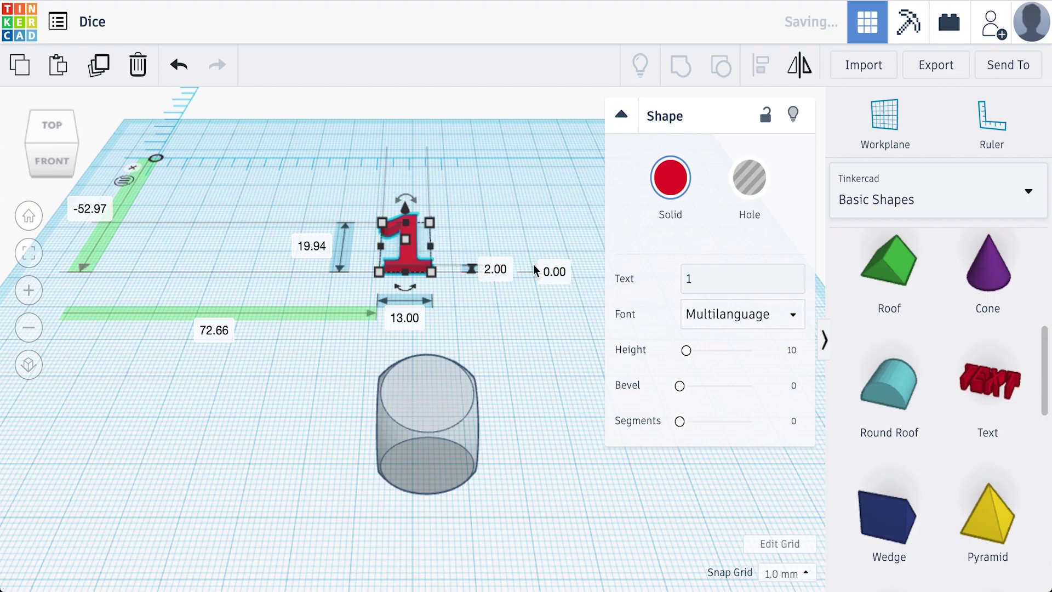
pyautogui.click(558, 275)
pyautogui.write('-2')
pyautogui.press('Return')
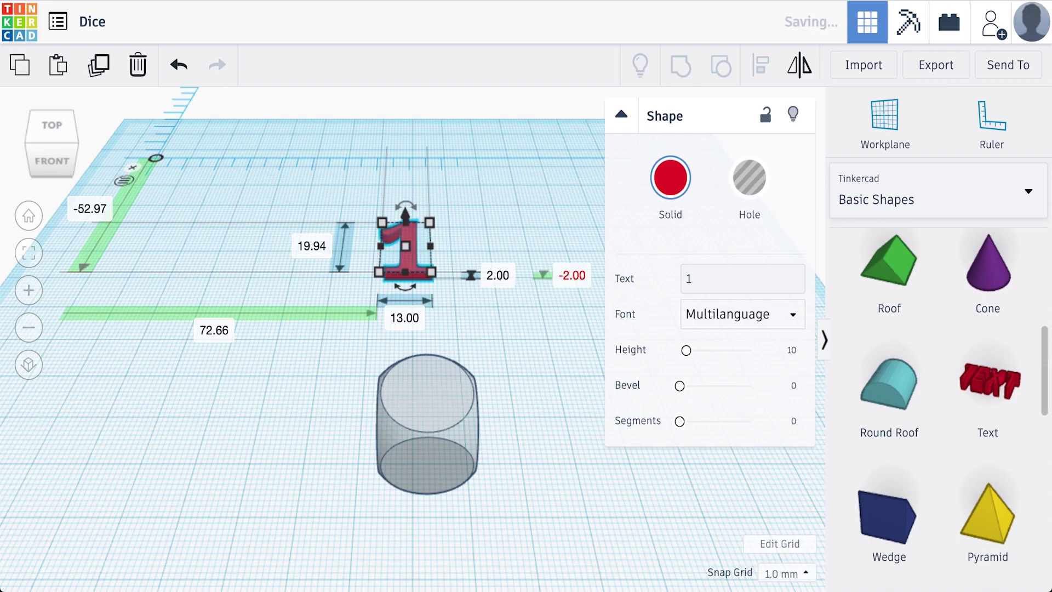
# - Set the number 1's length and width to 17 mm
pyautogui.click(322, 249)
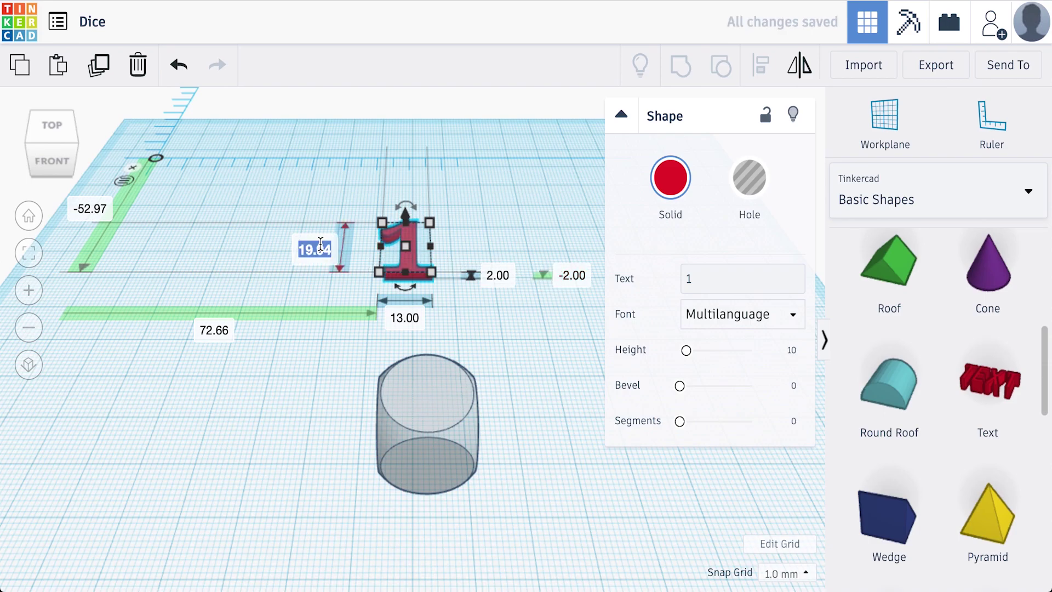
pyautogui.write('17')
pyautogui.press('Return')
pyautogui.click(404, 319)
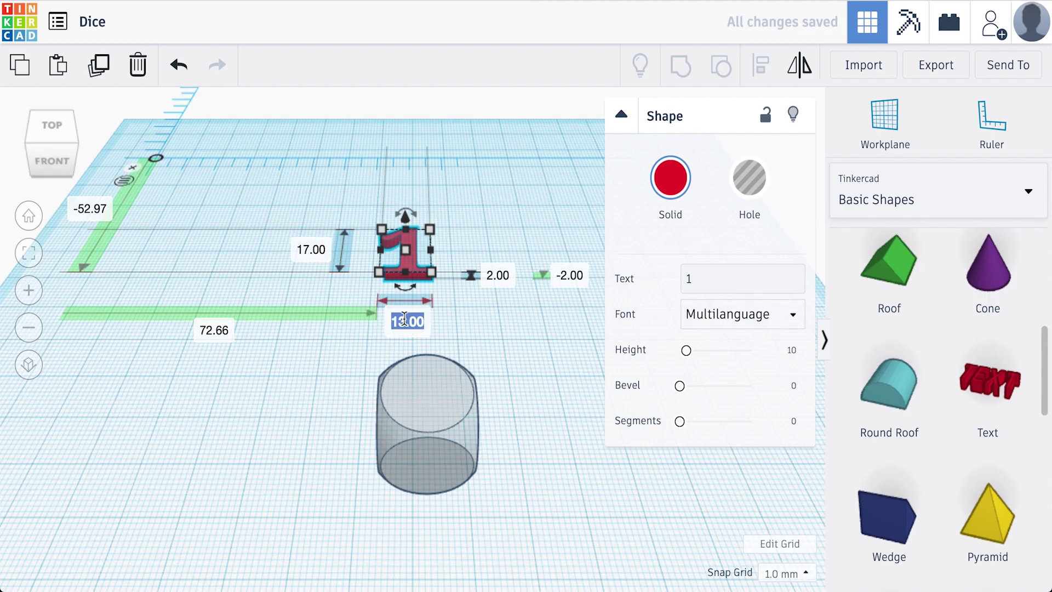
pyautogui.write('17')
pyautogui.press('Return')
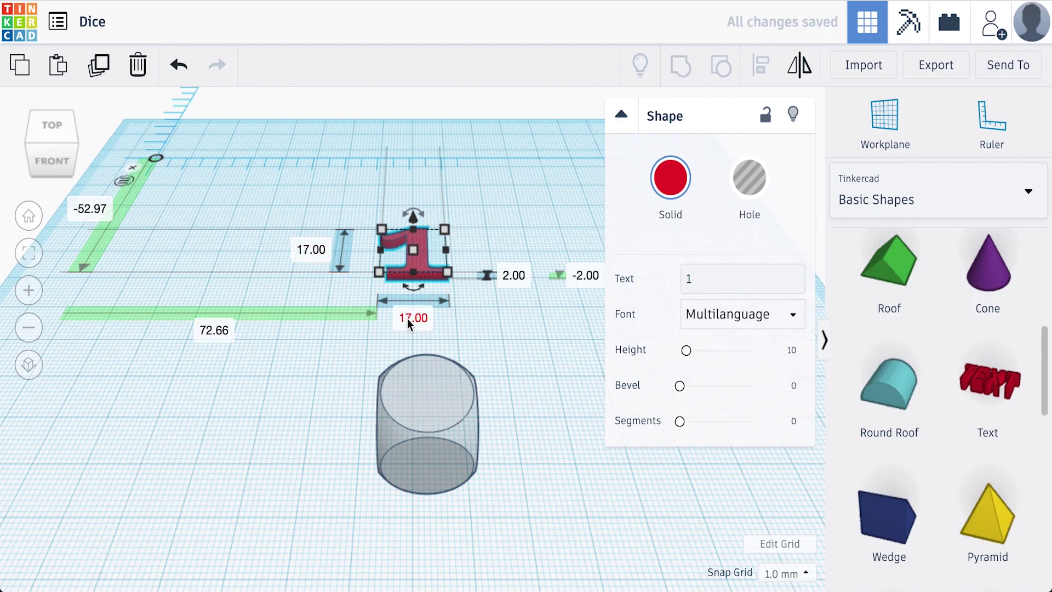
# - Reduce the number 1's length and width to 15 mm
pyautogui.click(322, 255)
pyautogui.write('15')
pyautogui.press('Return')
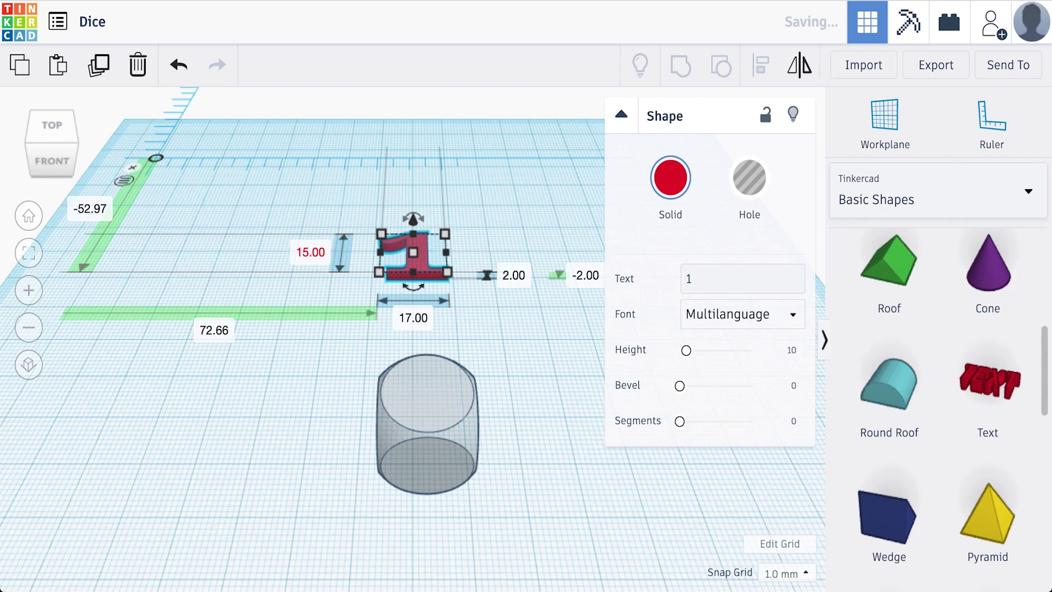
pyautogui.click(412, 319)
pyautogui.write('15')
pyautogui.press('Return')
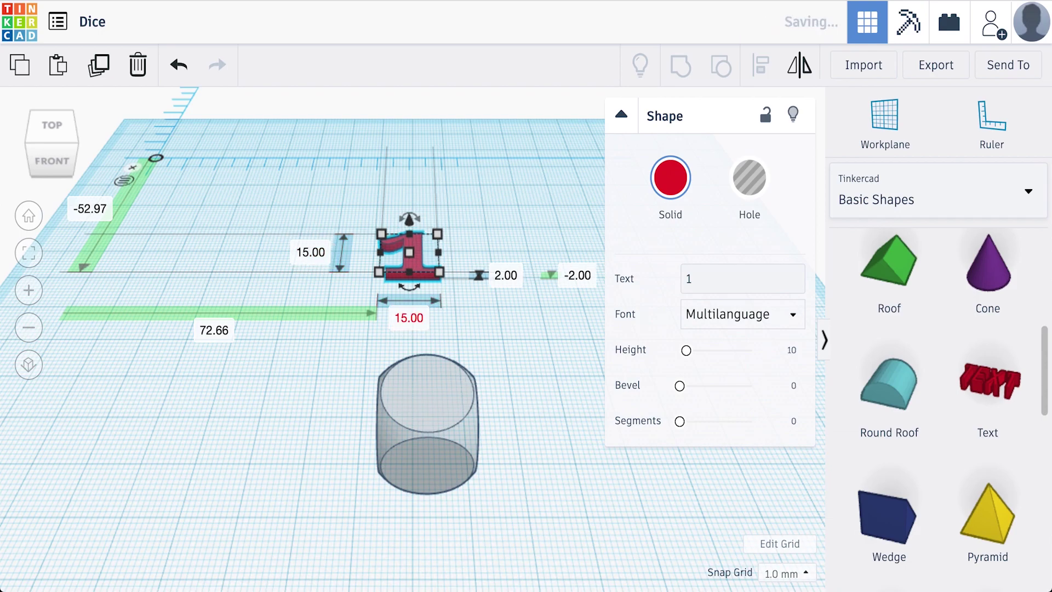
# - Move the number 1 beside the die and set its length and width to 10 mm
pyautogui.moveTo(420, 270); pyautogui.dragTo(291, 318)
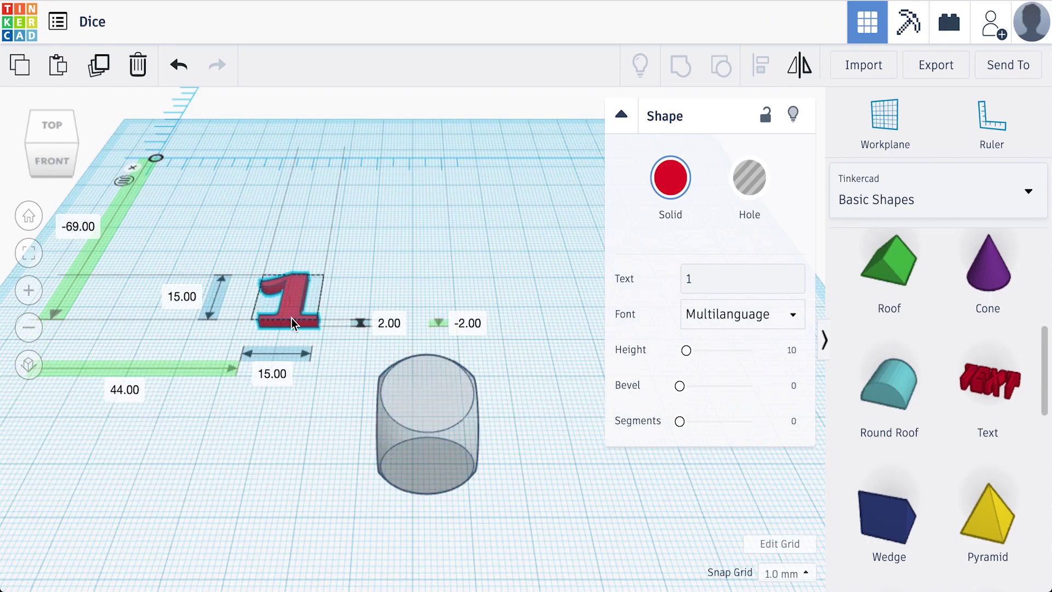
pyautogui.click(181, 299)
pyautogui.write('10')
pyautogui.click(282, 377)
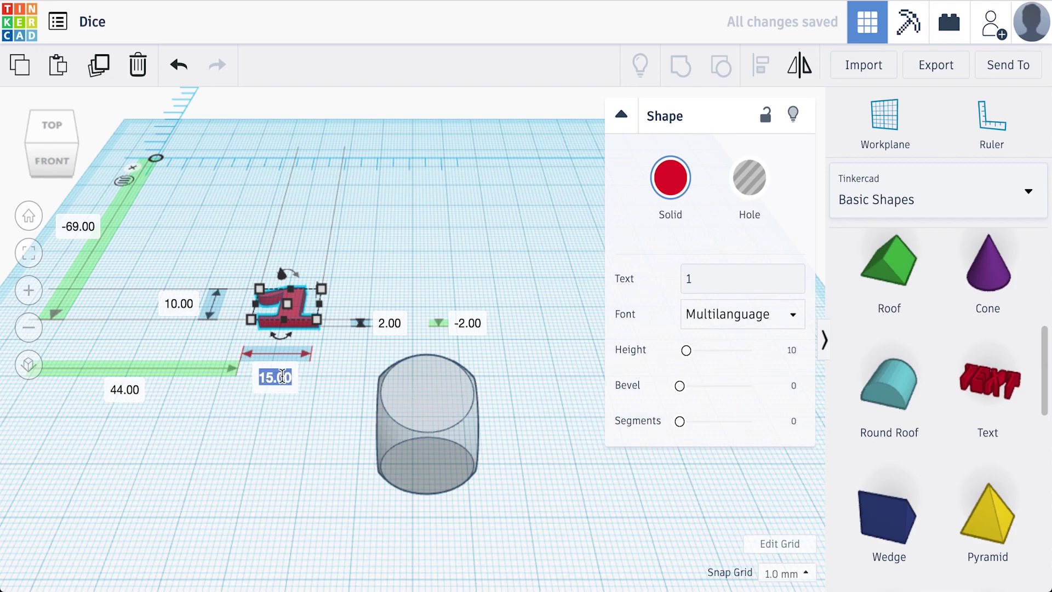
pyautogui.write('10')
pyautogui.press('Return')
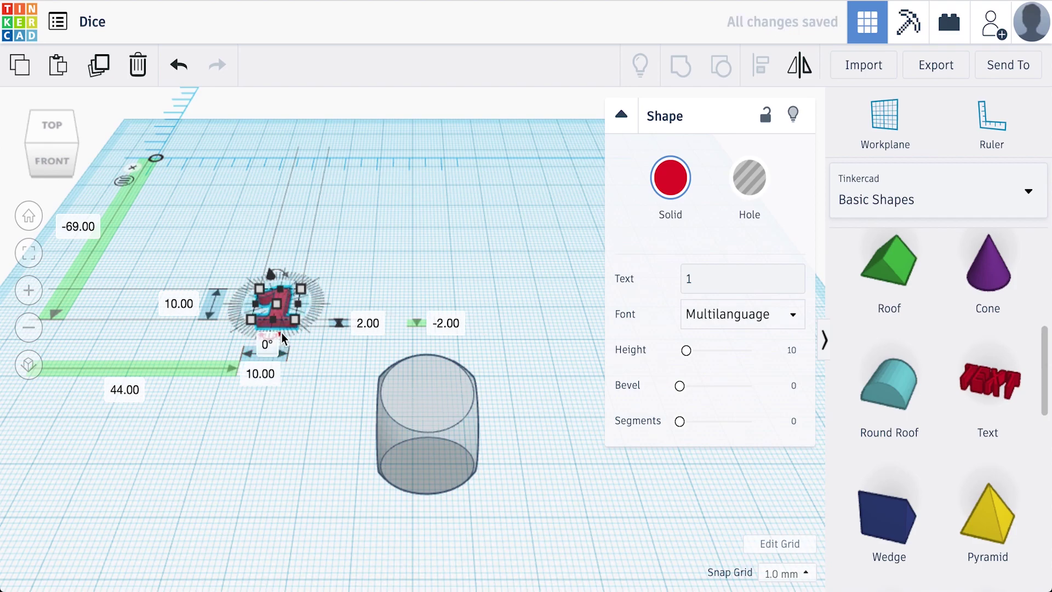
# - Move the number 1 closer to the ruler's origin and place a duplicate beside it, 44 mm along the ruler
pyautogui.moveTo(292, 314); pyautogui.dragTo(245, 257)
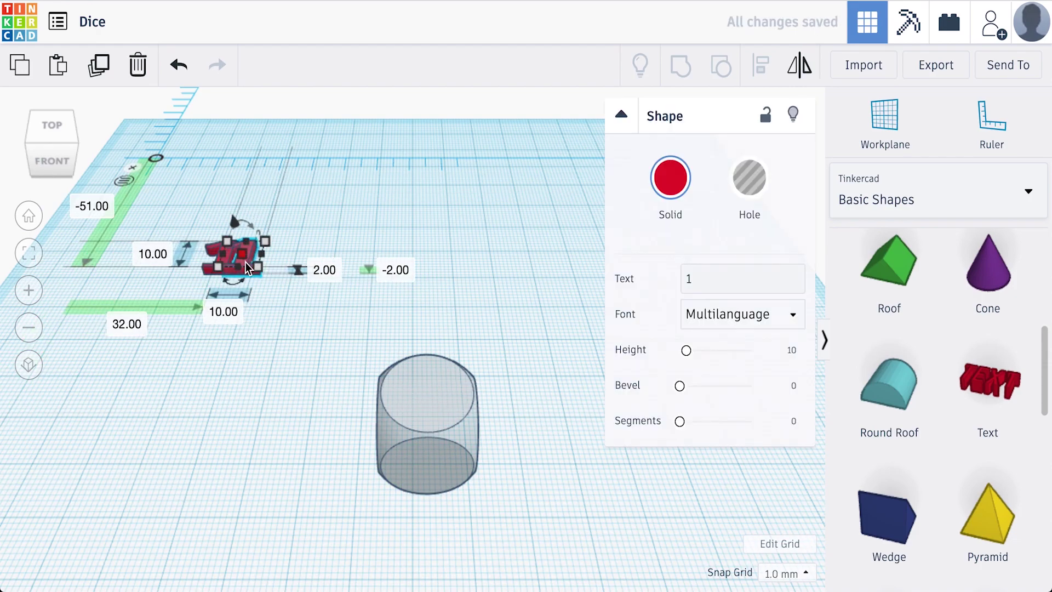
pyautogui.press('Down')
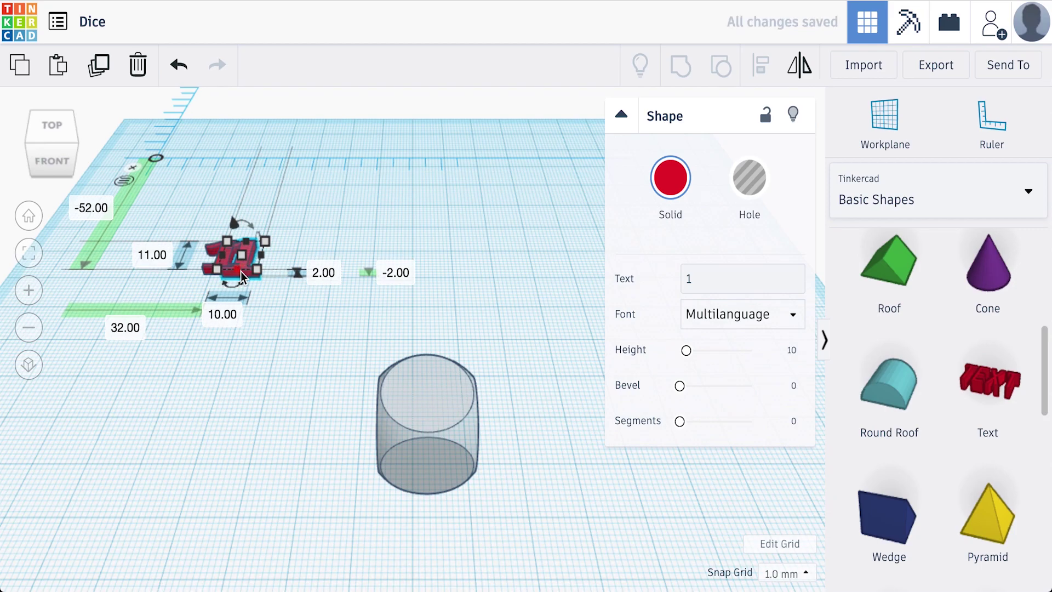
pyautogui.hotkey('ctrl', 'z')
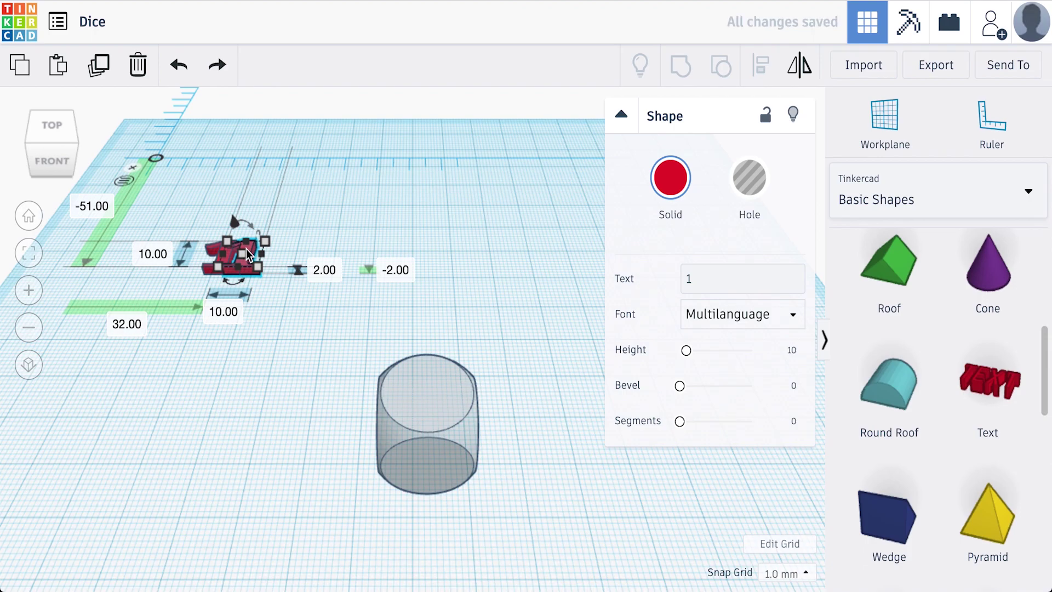
pyautogui.click(288, 379)
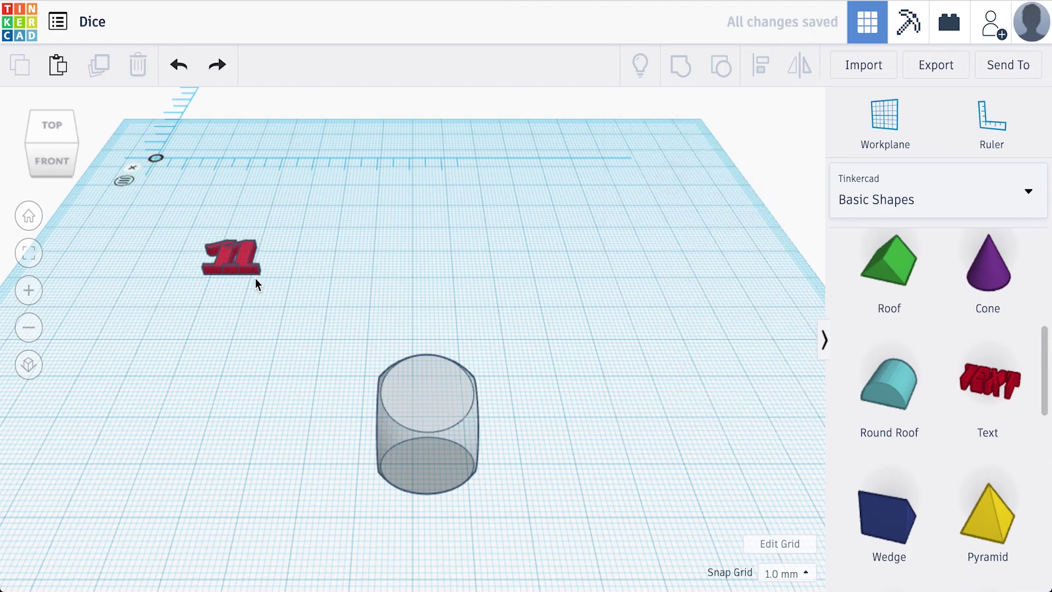
pyautogui.moveTo(272, 250); pyautogui.dragTo(296, 251)
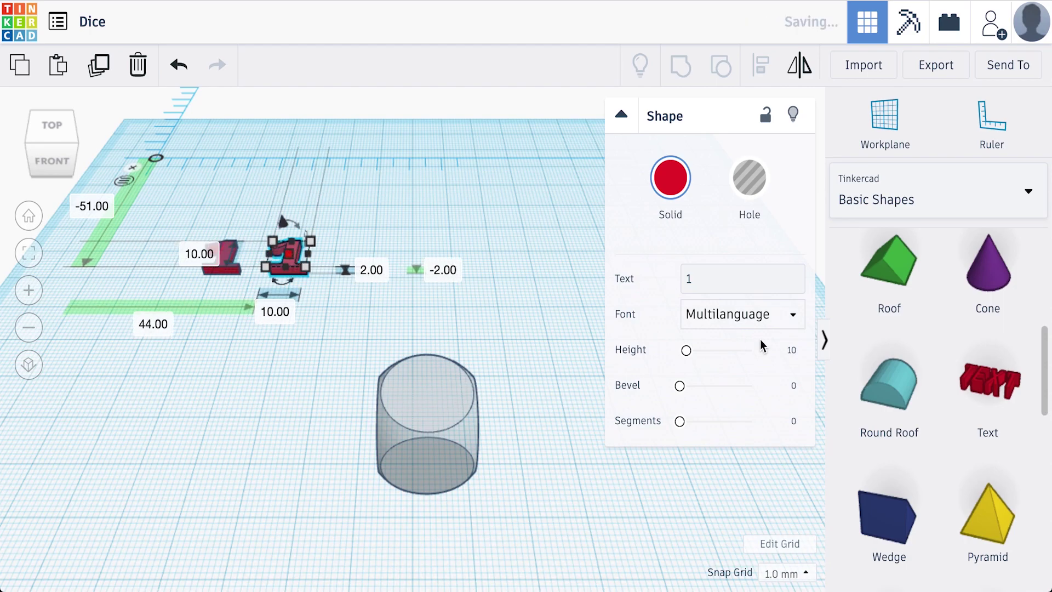
# - Change the duplicated number's text to 2
pyautogui.doubleClick(700, 277)
pyautogui.write('2')
pyautogui.press('Return')
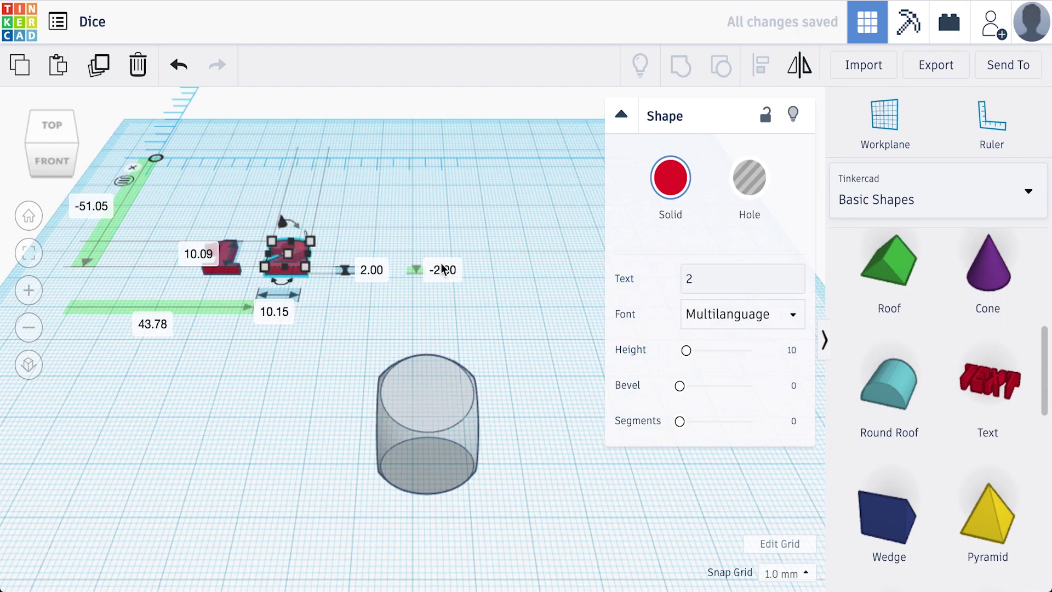
# - Duplicate the 2 with a 15 mm offset along the row and change the copy's text to 3
pyautogui.click(101, 68)
pyautogui.press('Right')
pyautogui.press('Right')
pyautogui.press('Right')
pyautogui.press('Right')
pyautogui.press('Right')
pyautogui.press('Right')
pyautogui.press('Right')
pyautogui.press('Right')
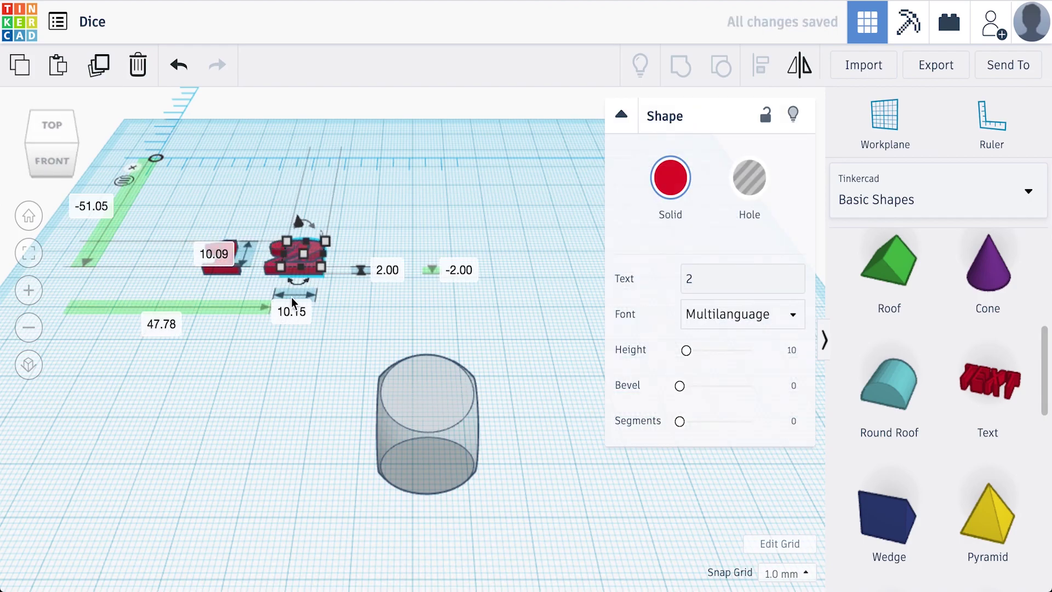
pyautogui.press('Right')
pyautogui.press('Right')
pyautogui.press('Right')
pyautogui.press('Right')
pyautogui.press('Right')
pyautogui.press('Right')
pyautogui.press('Right')
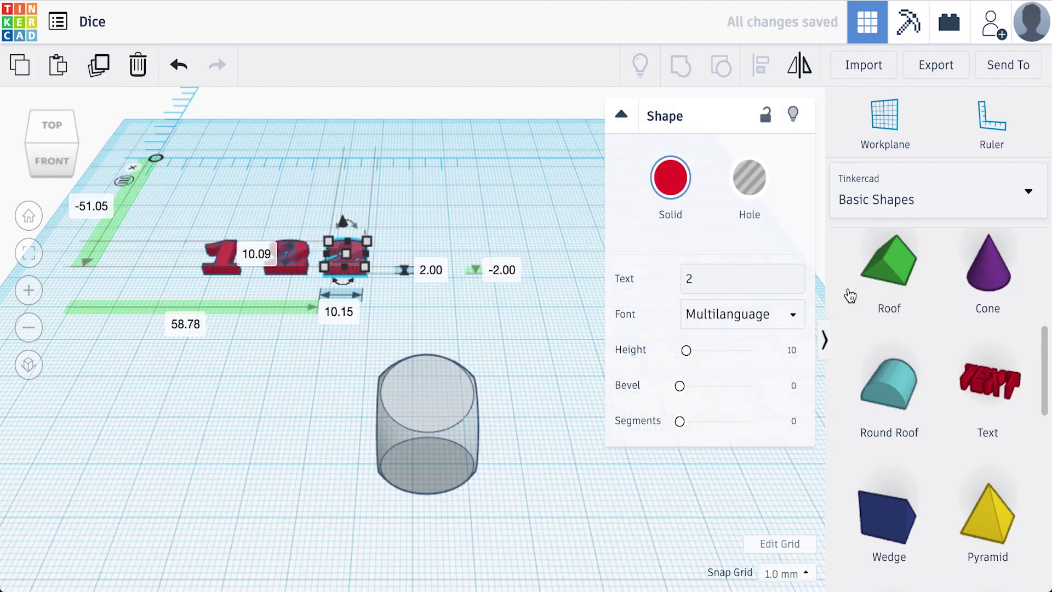
pyautogui.click(707, 282)
pyautogui.write('3')
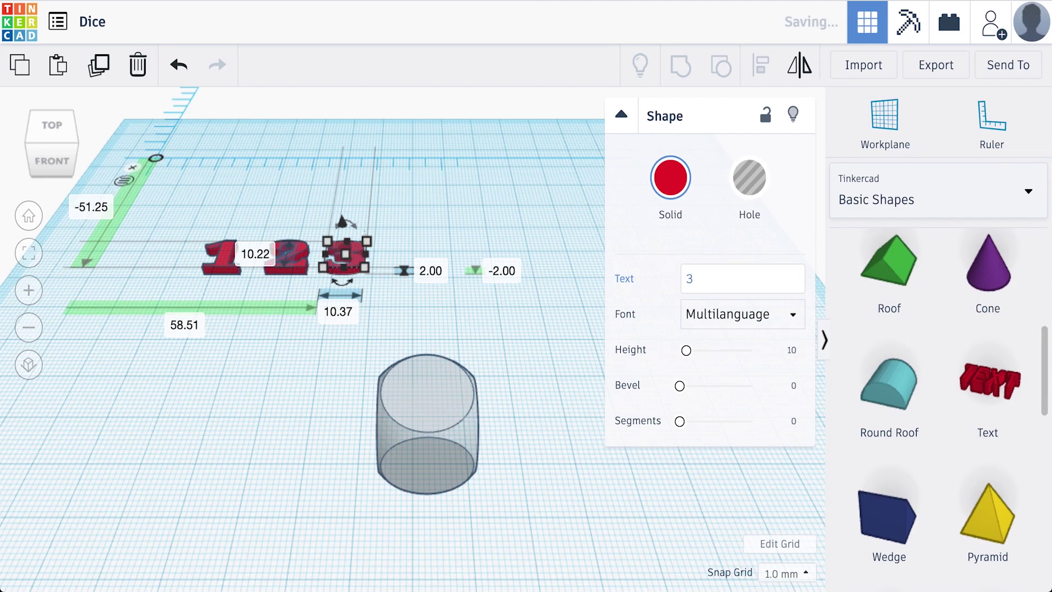
# - Duplicate the 3 with the same 15 mm offset along the row and change the copy's text to 4
pyautogui.click(100, 67)
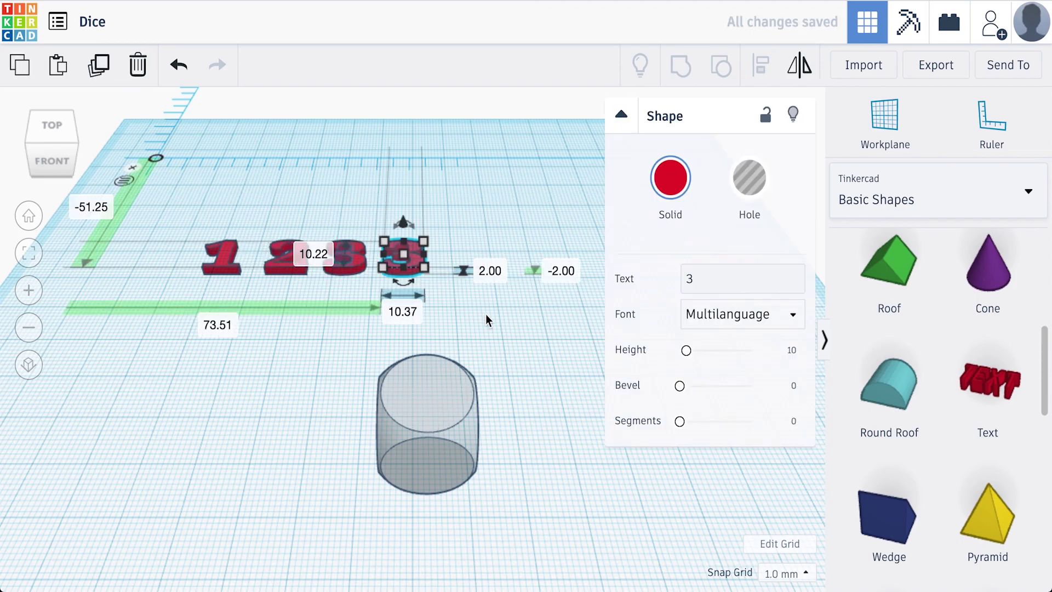
pyautogui.click(702, 283)
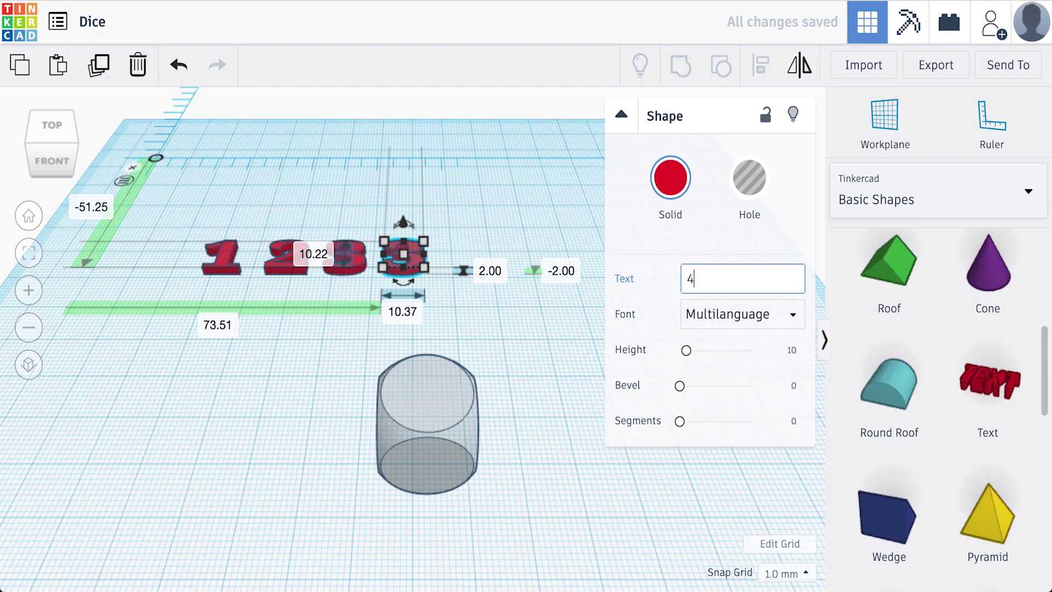
pyautogui.write('4')
# - Duplicate the 4 with the same 15 mm offset along the row and change the copy's text to 5
pyautogui.click(99, 68)
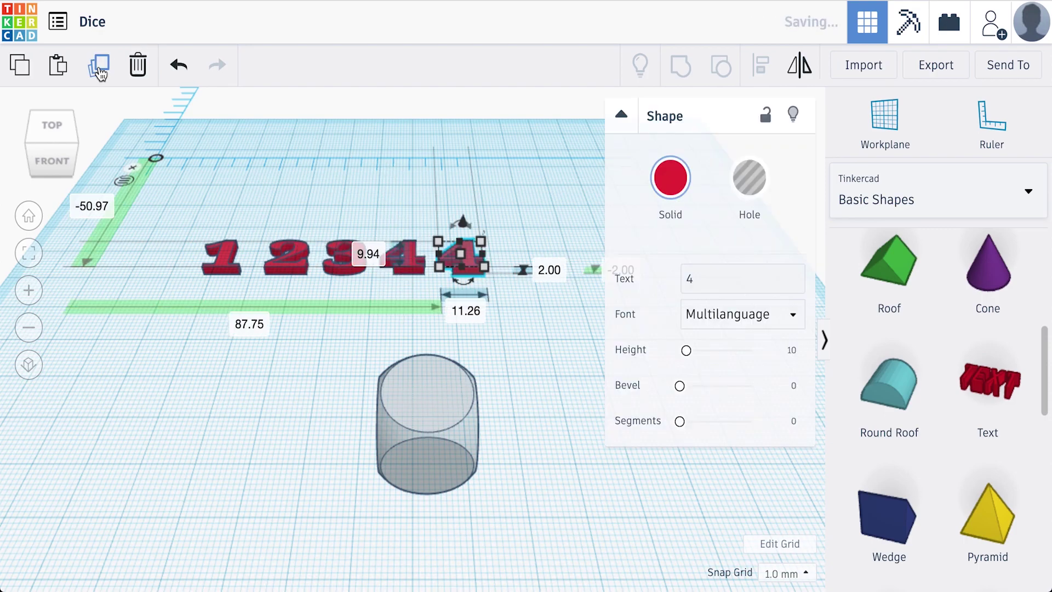
pyautogui.click(714, 283)
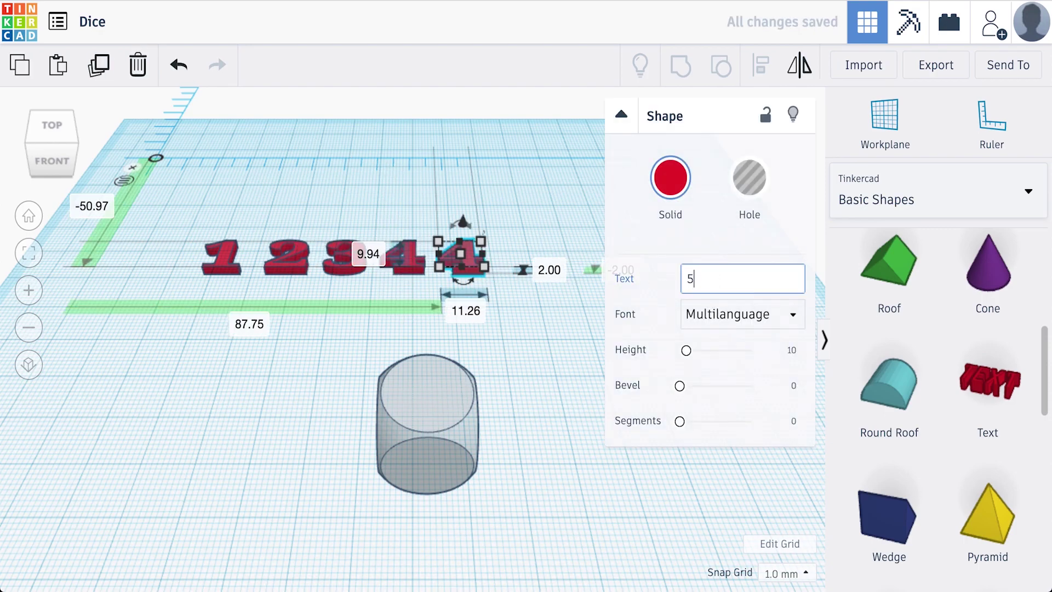
pyautogui.write('5')
# - Duplicate the 5 with the same offset along the row and change the copy's text to 6
pyautogui.click(99, 66)
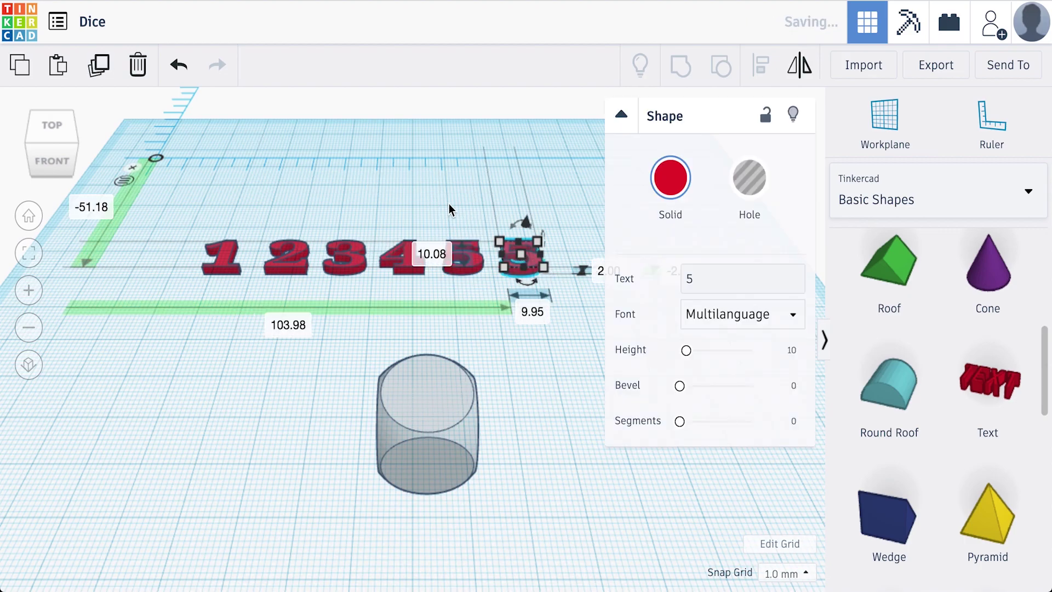
pyautogui.click(738, 276)
pyautogui.write('6')
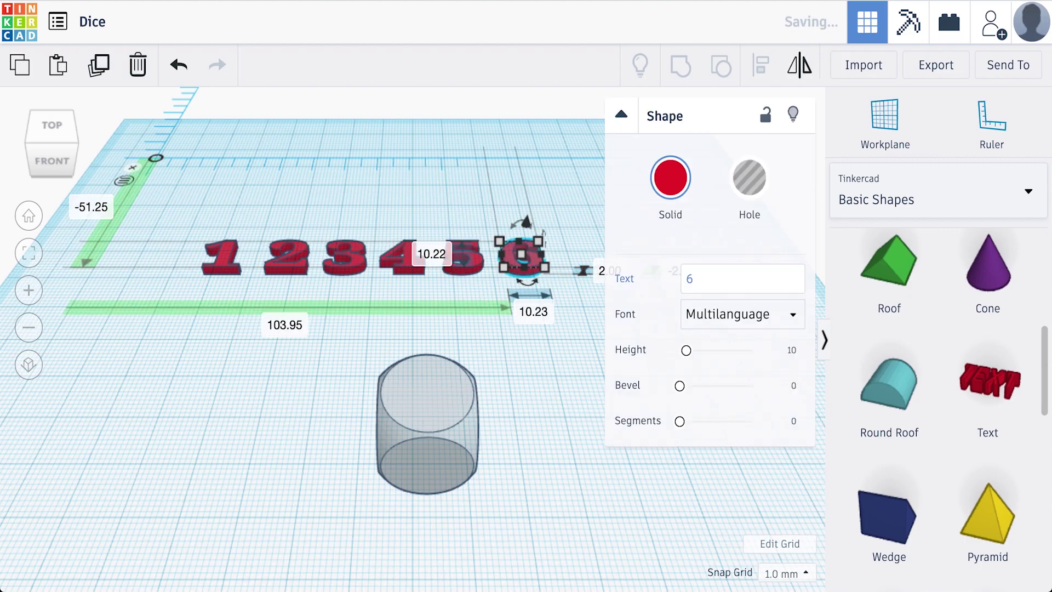
pyautogui.click(539, 411)
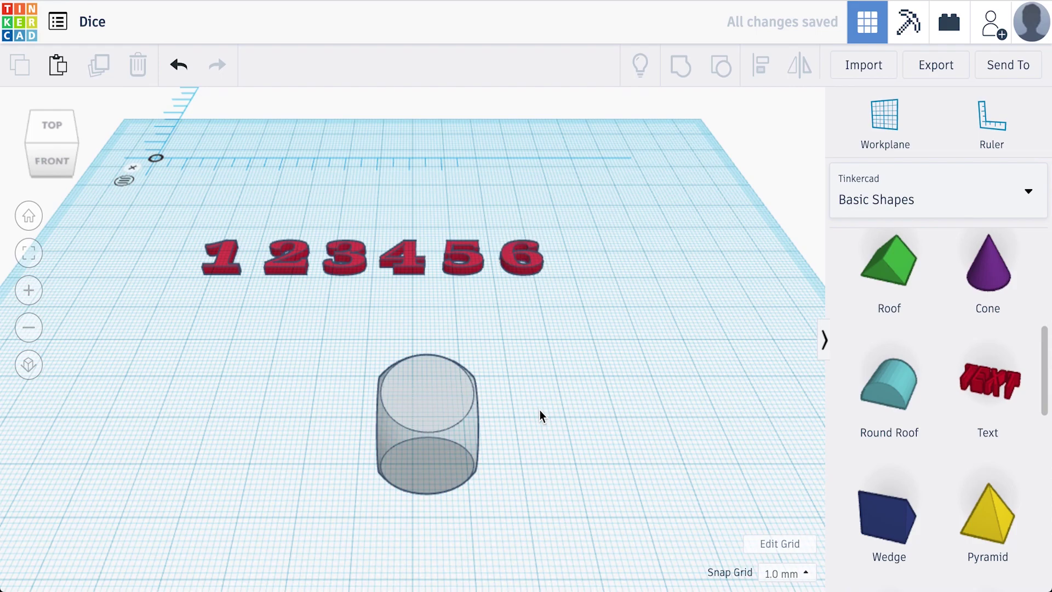
# - Select all six number shapes in the row and turn them into holes
pyautogui.moveTo(177, 215); pyautogui.dragTo(623, 312)
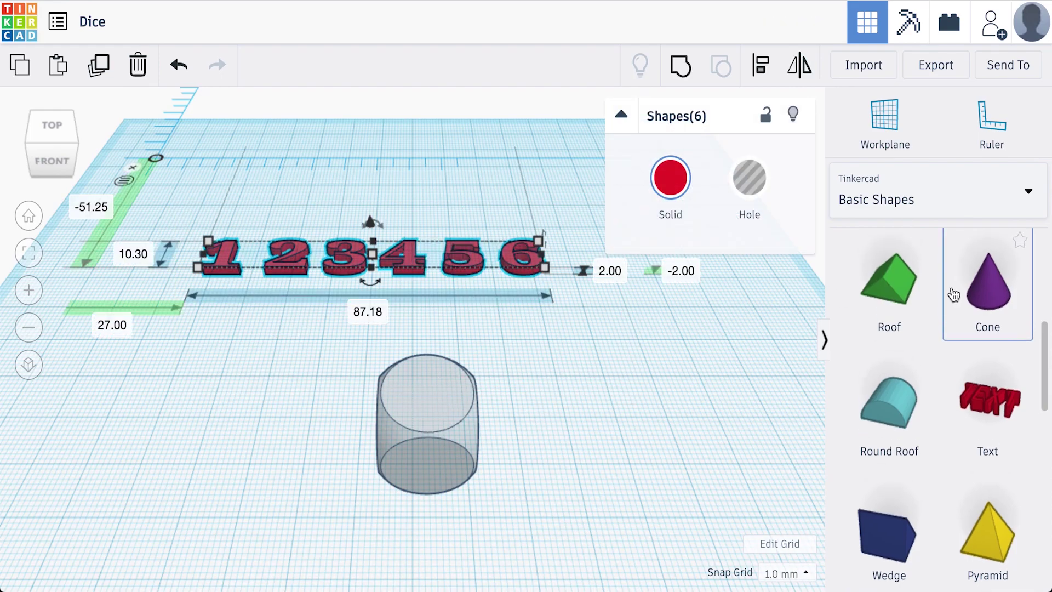
pyautogui.scroll(5, 948, 290)
pyautogui.click(749, 177)
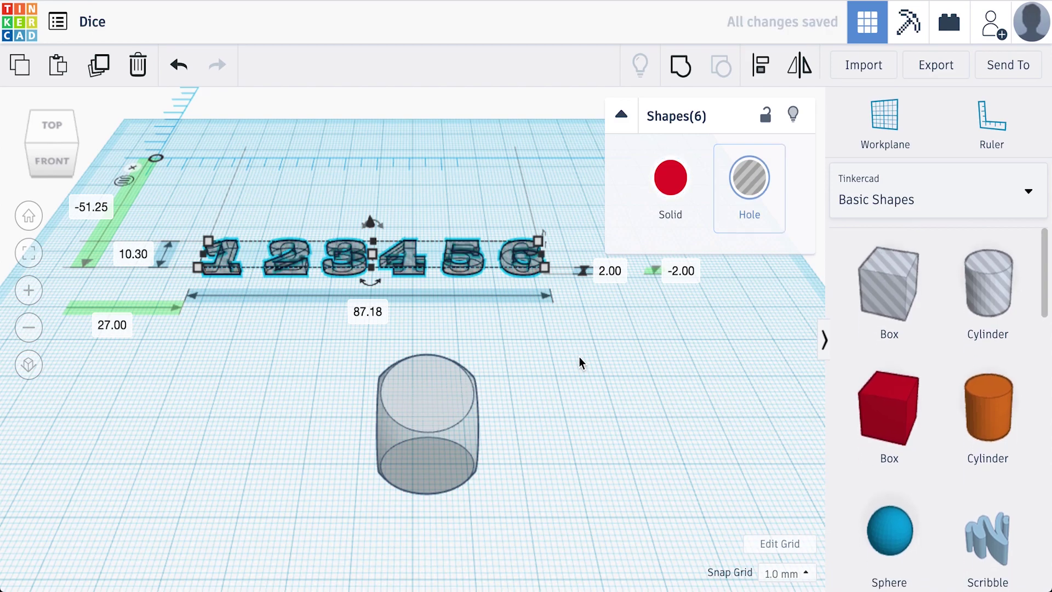
pyautogui.click(578, 356)
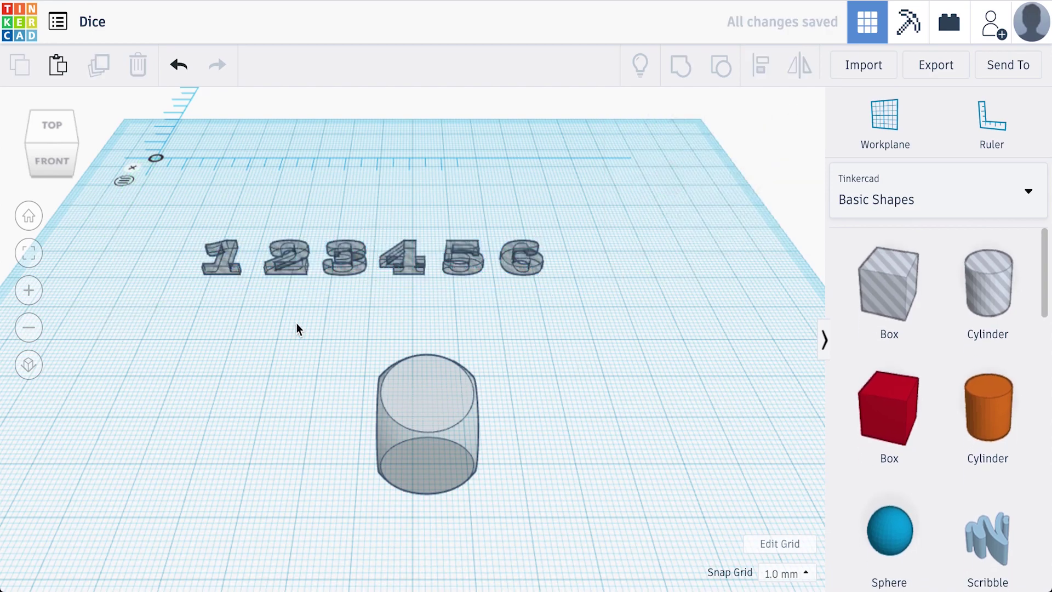
pyautogui.click(219, 253)
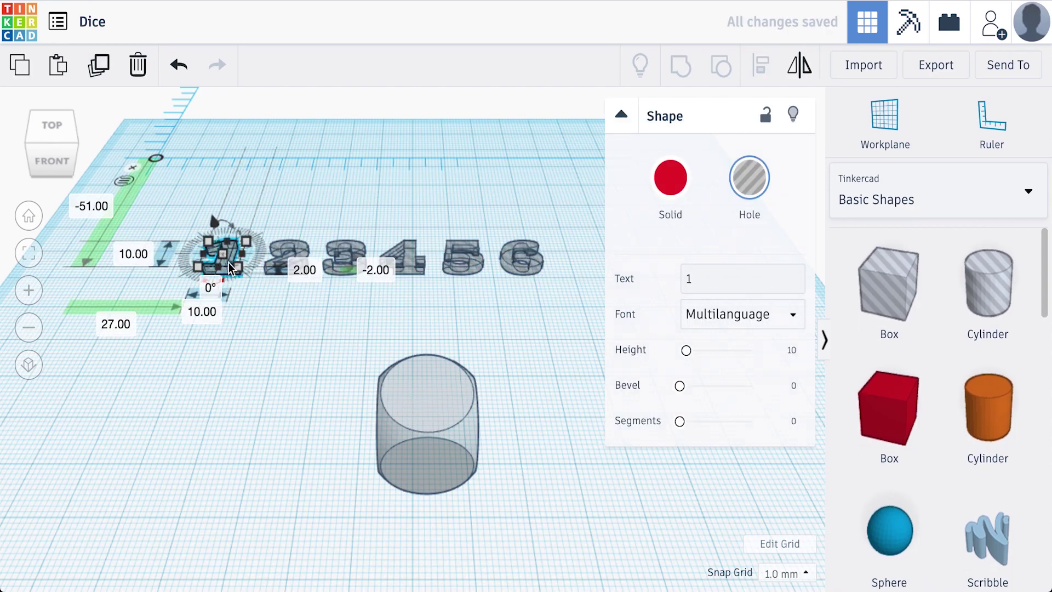
pyautogui.moveTo(231, 248); pyautogui.dragTo(498, 433)
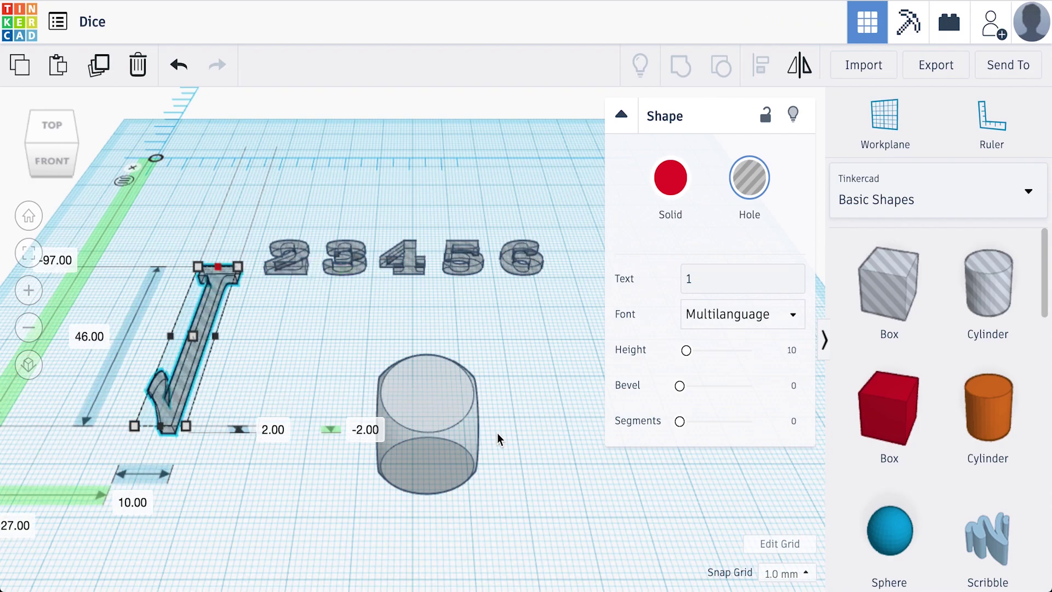
pyautogui.hotkey('ctrl', 'z')
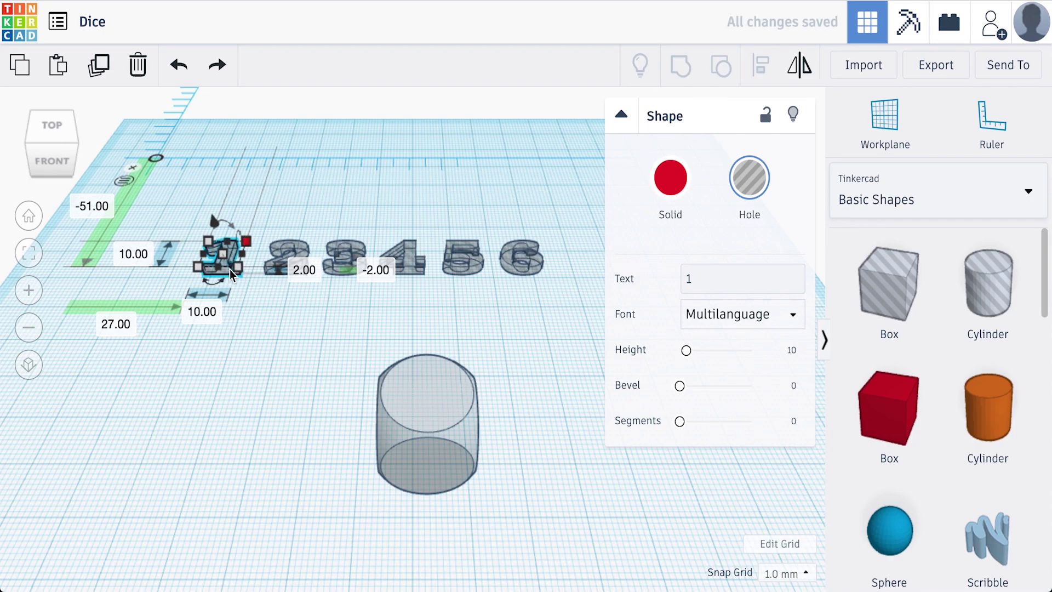
# - Place the number 1 centred on the die's top face and group it with the die to cut it out
pyautogui.click(238, 287)
pyautogui.moveTo(227, 259); pyautogui.dragTo(435, 396)
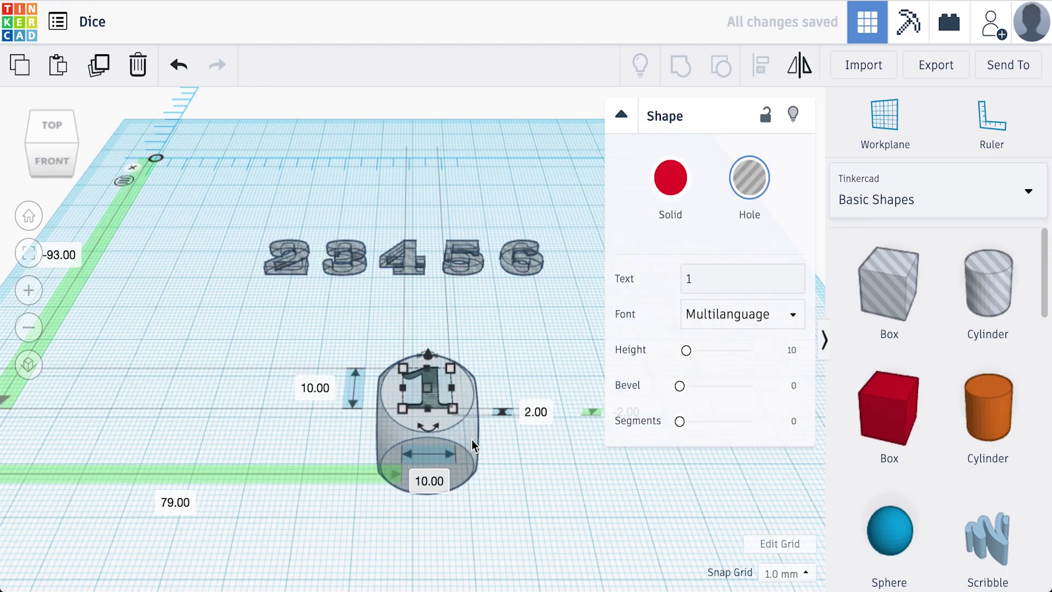
pyautogui.keyDown('shift'); pyautogui.click(473, 442); pyautogui.keyUp('shift')
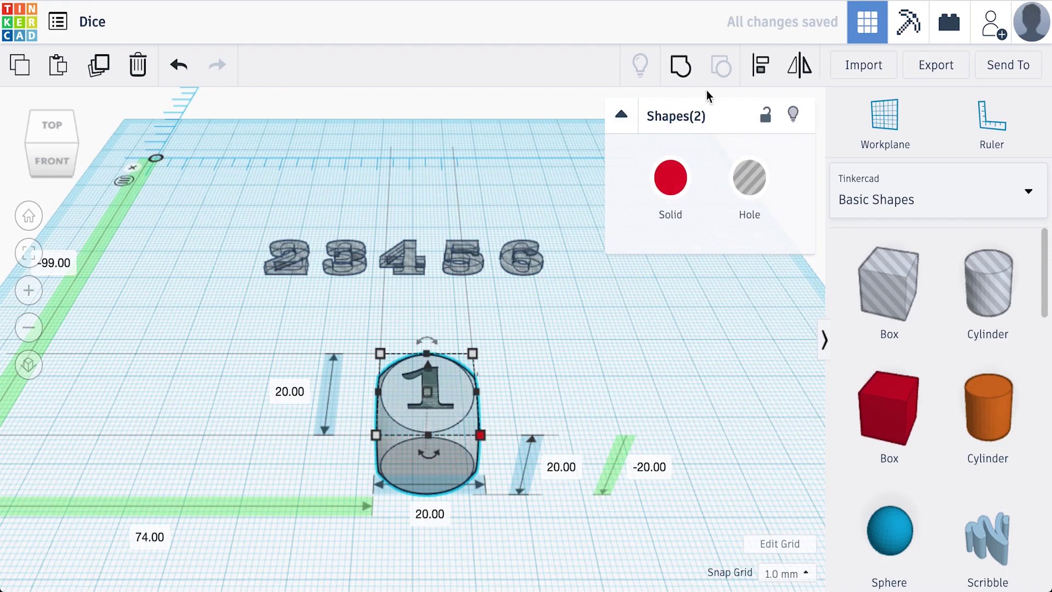
pyautogui.click(761, 68)
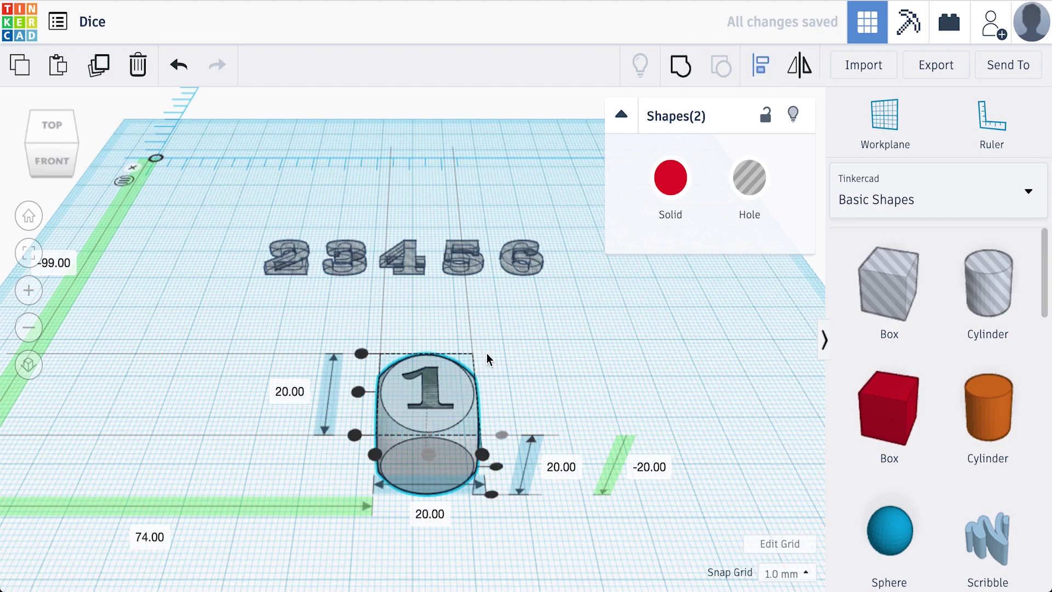
pyautogui.click(360, 393)
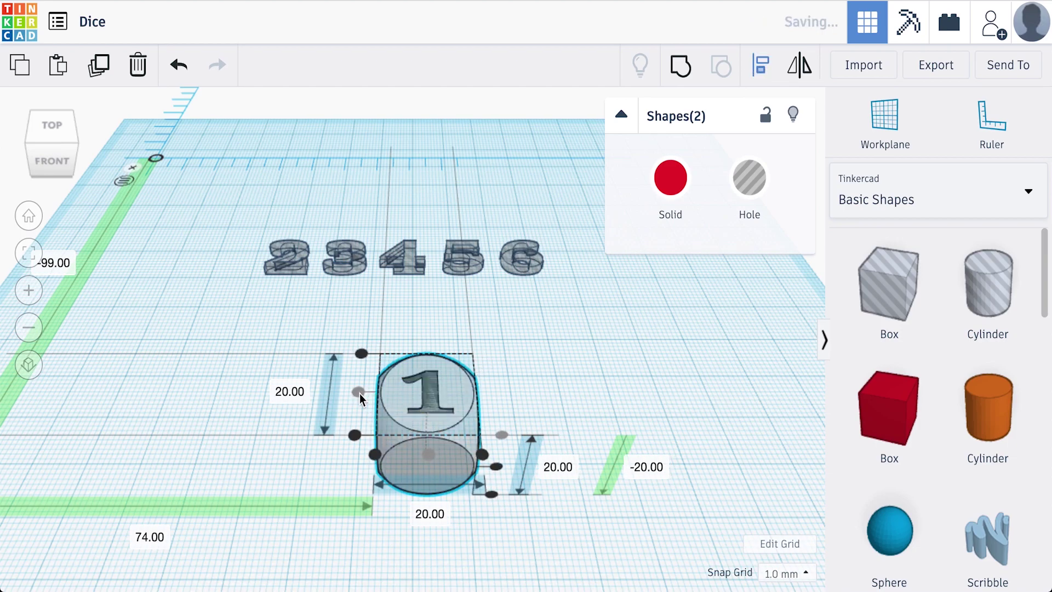
pyautogui.click(682, 66)
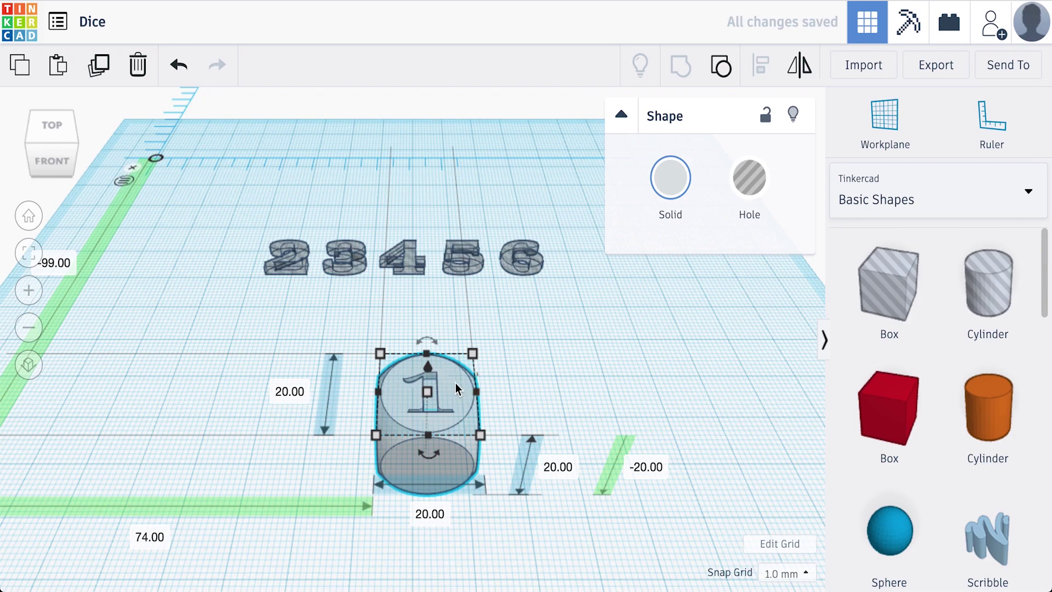
# - Move the die 5 mm back toward the number row and rotate it 180° about its front-to-back axis
pyautogui.moveTo(455, 383); pyautogui.dragTo(456, 363)
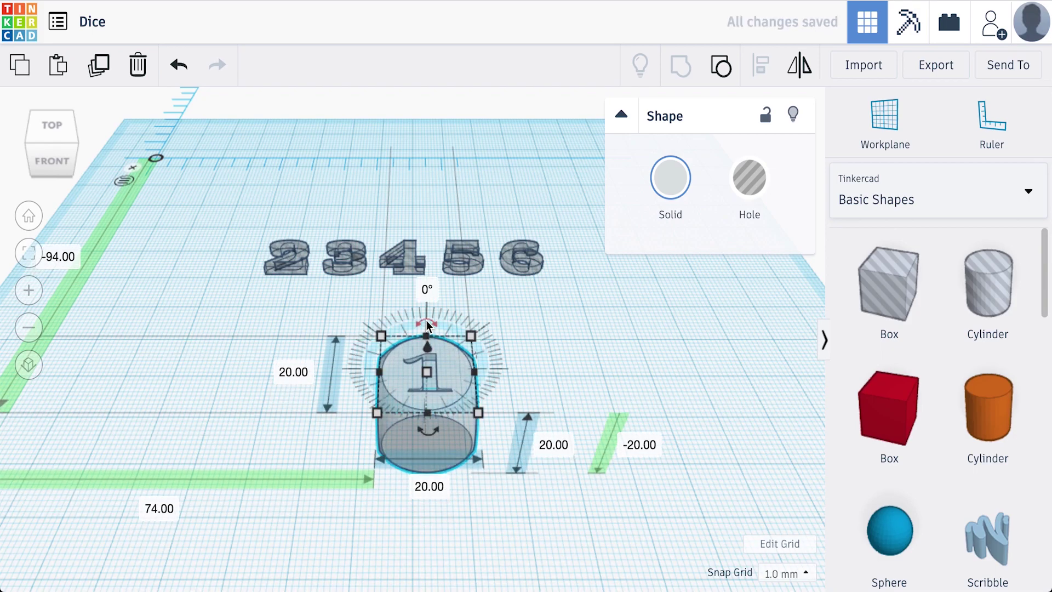
pyautogui.click(426, 289)
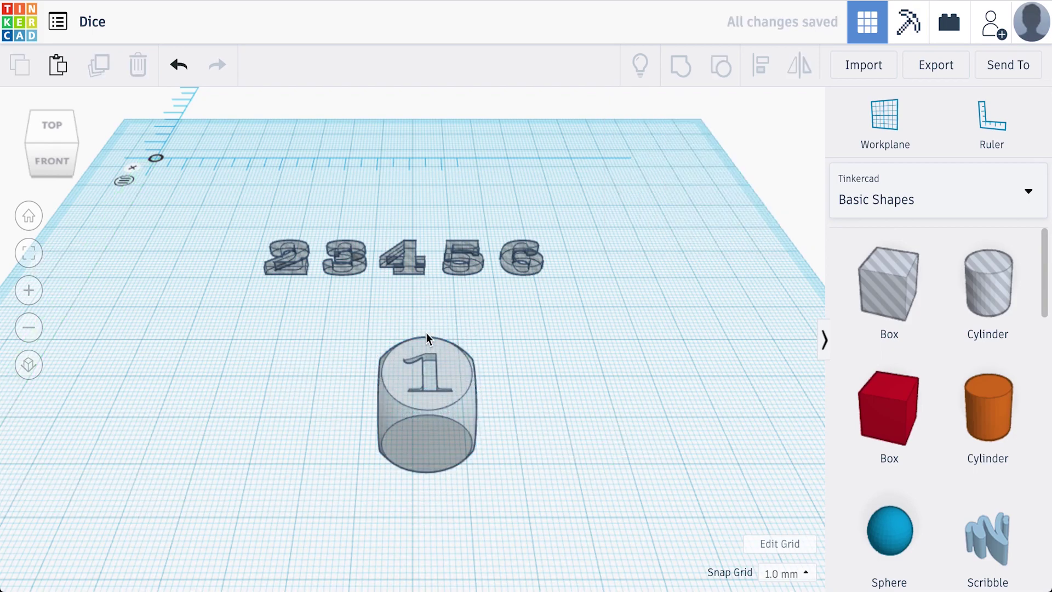
pyautogui.click(425, 350)
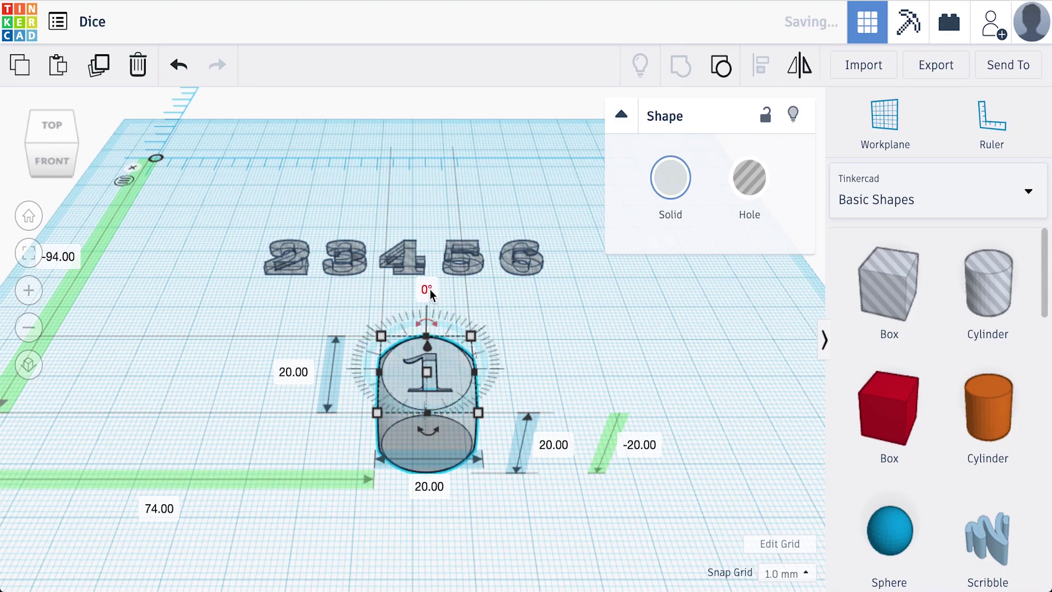
pyautogui.write('180')
pyautogui.press('Return')
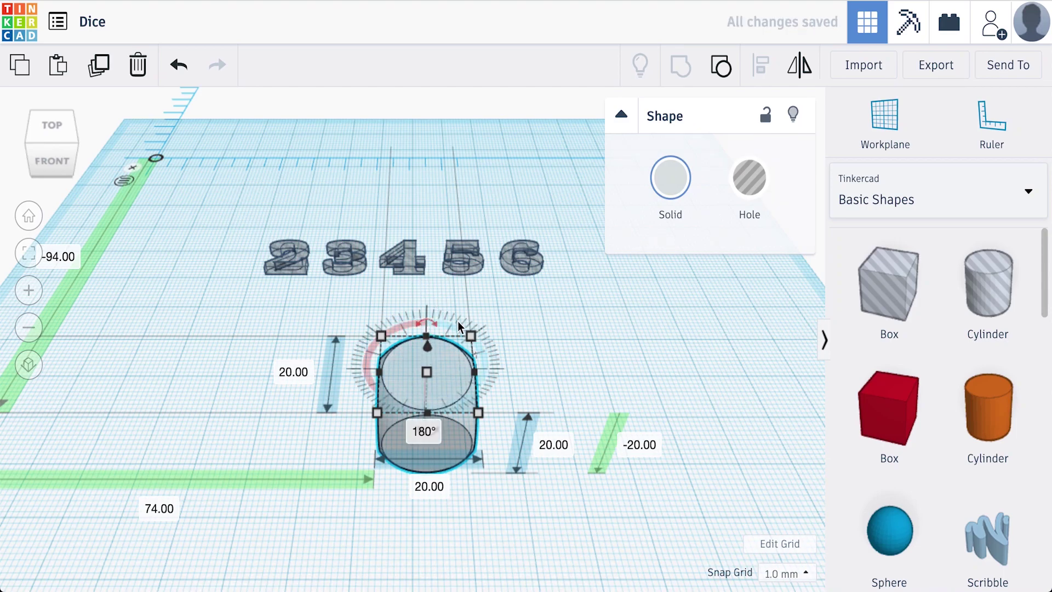
# - Place the number 6 on the die's blank top face and centre it in both horizontal directions
pyautogui.click(523, 259)
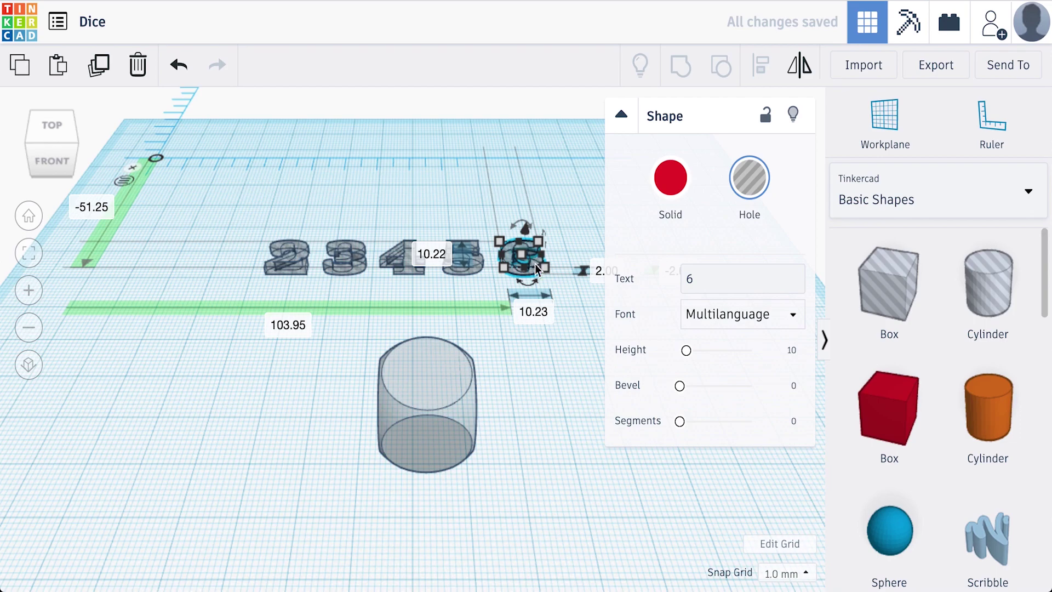
pyautogui.click(527, 405)
pyautogui.moveTo(531, 260); pyautogui.dragTo(438, 378)
pyautogui.keyDown('shift'); pyautogui.click(466, 431); pyautogui.keyUp('shift')
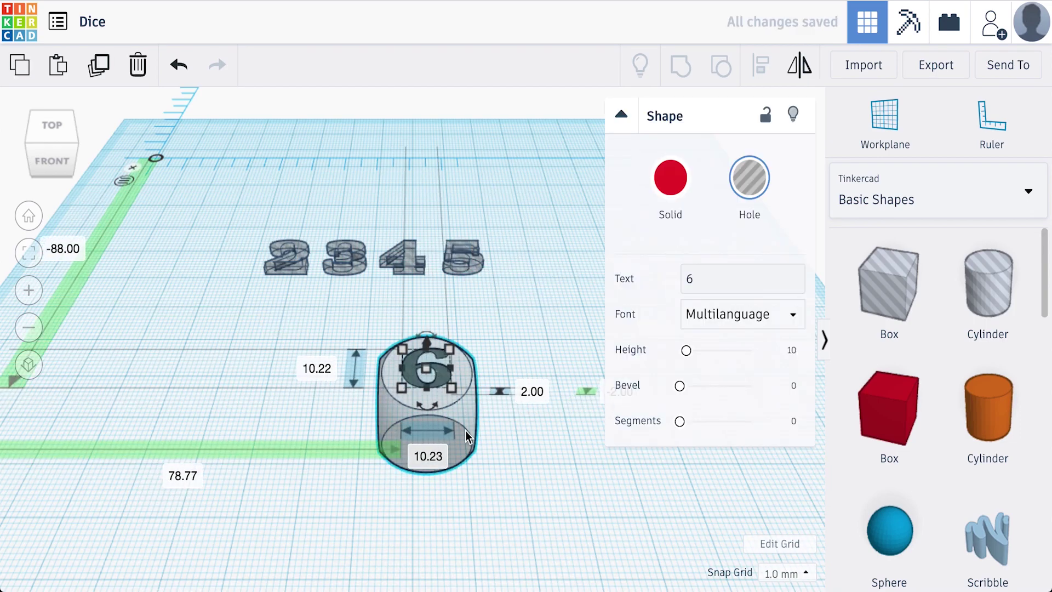
pyautogui.click(759, 82)
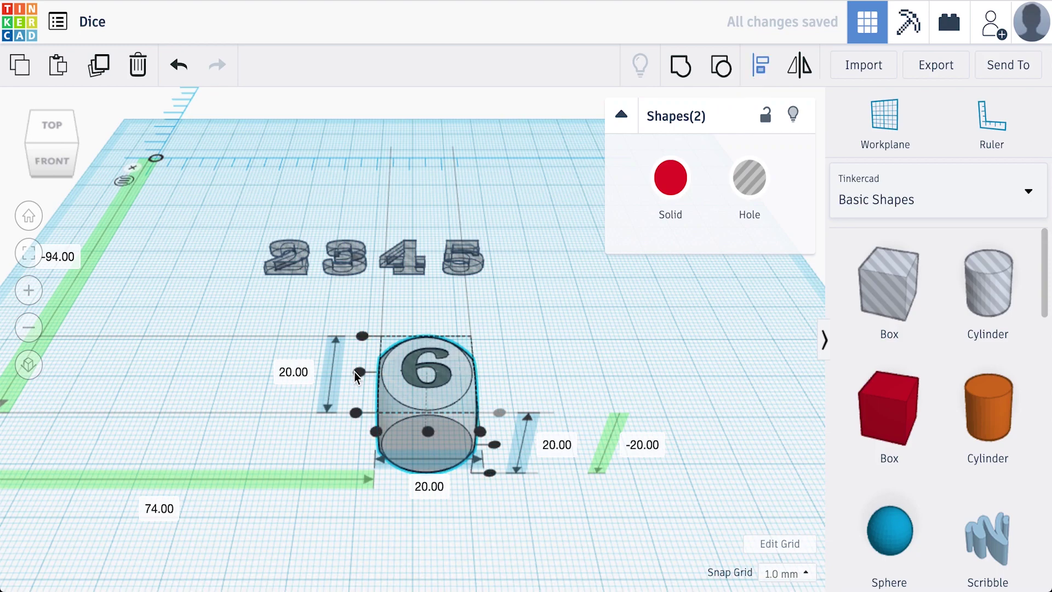
pyautogui.click(358, 373)
pyautogui.click(428, 432)
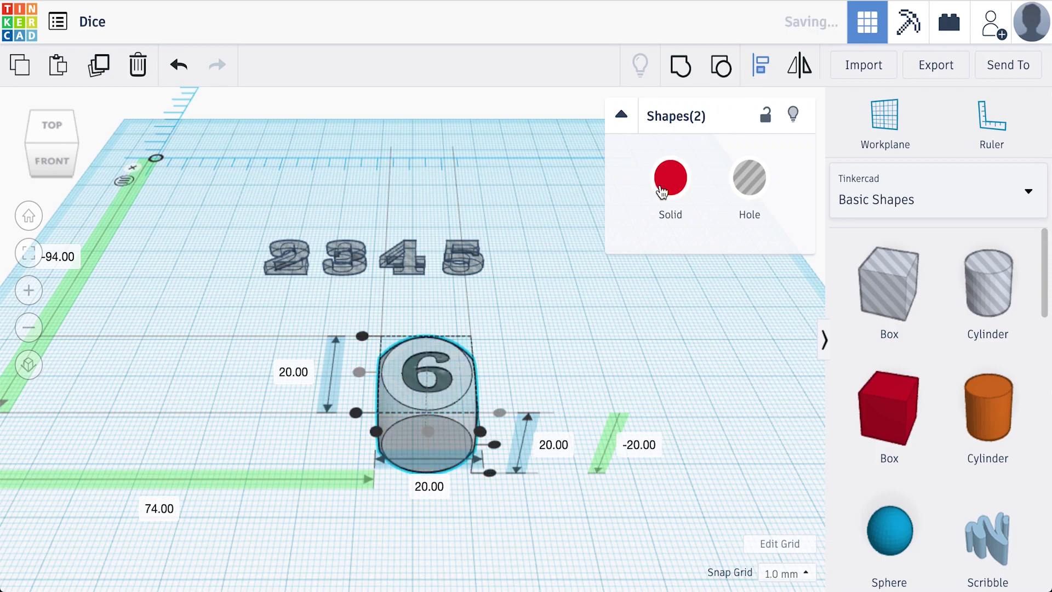
# - Group the 6 with the die to cut it out and rotate the die -90° about its front-to-back axis
pyautogui.click(681, 65)
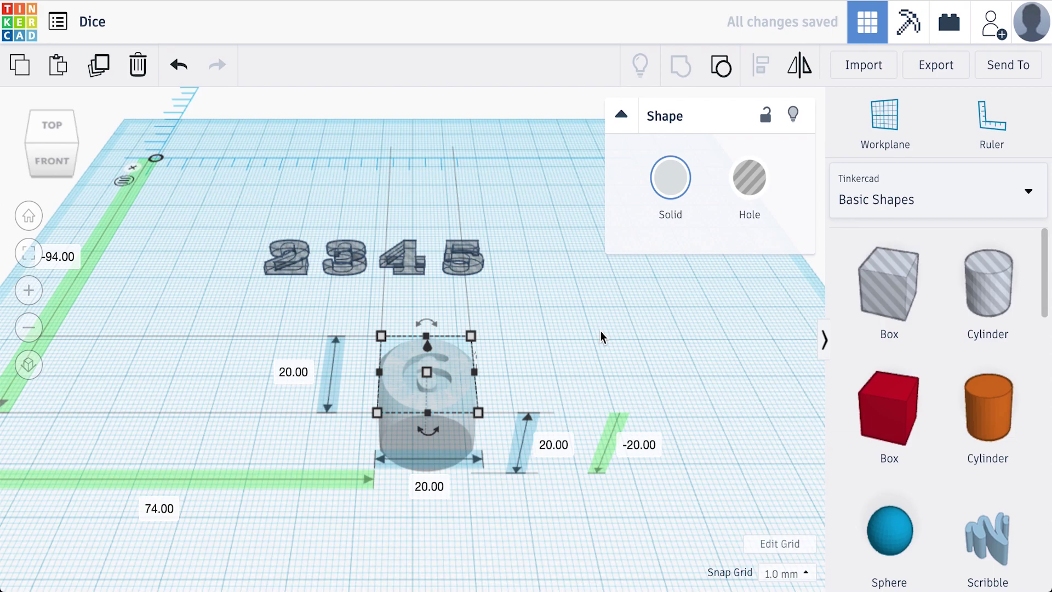
pyautogui.moveTo(429, 323)
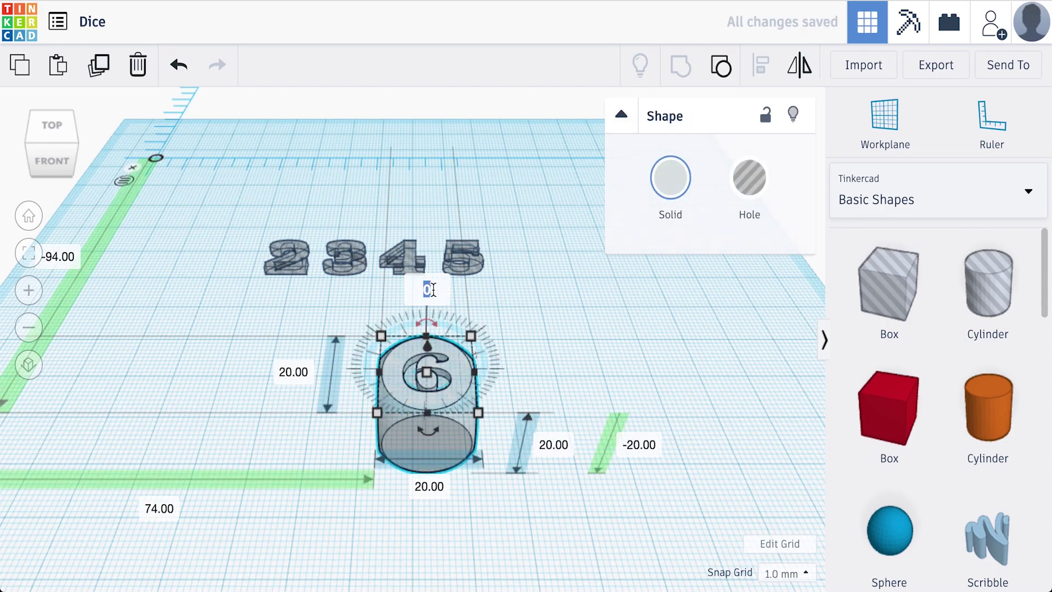
pyautogui.press('Return')
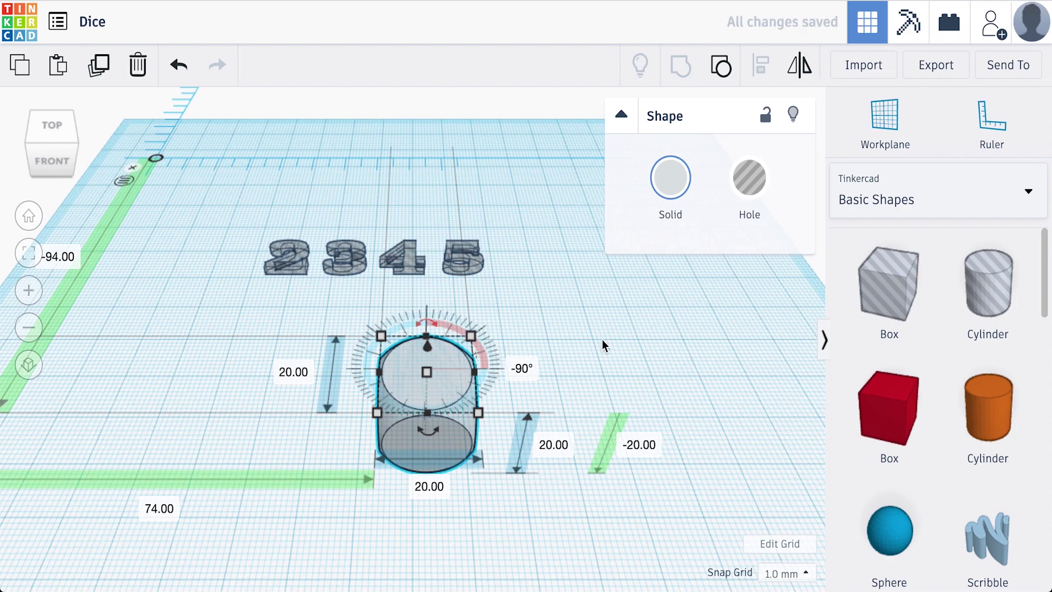
pyautogui.click(288, 256)
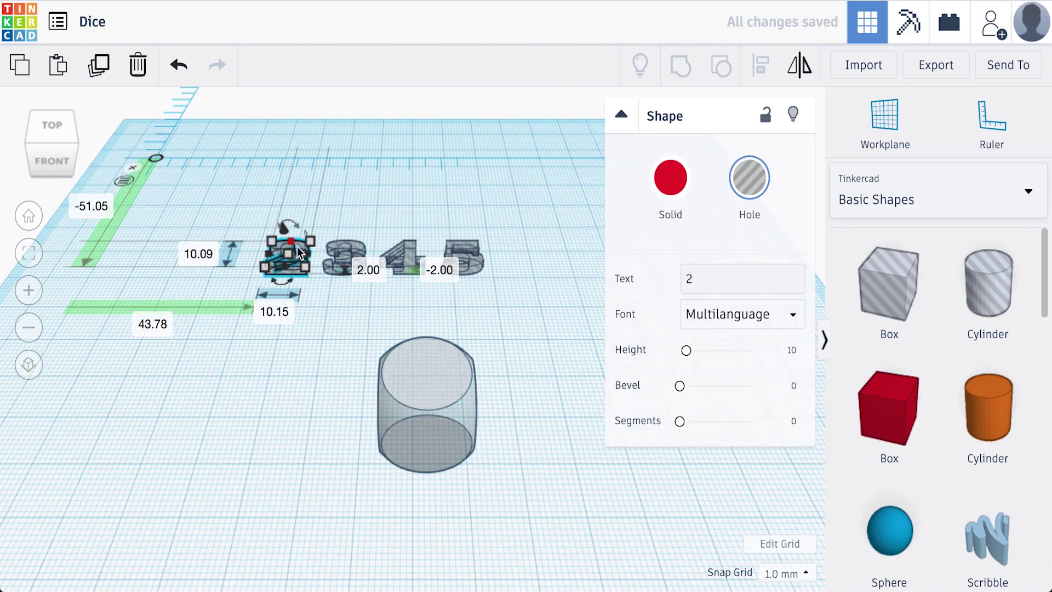
pyautogui.moveTo(297, 246); pyautogui.dragTo(390, 332)
pyautogui.hotkey('ctrl', 'z')
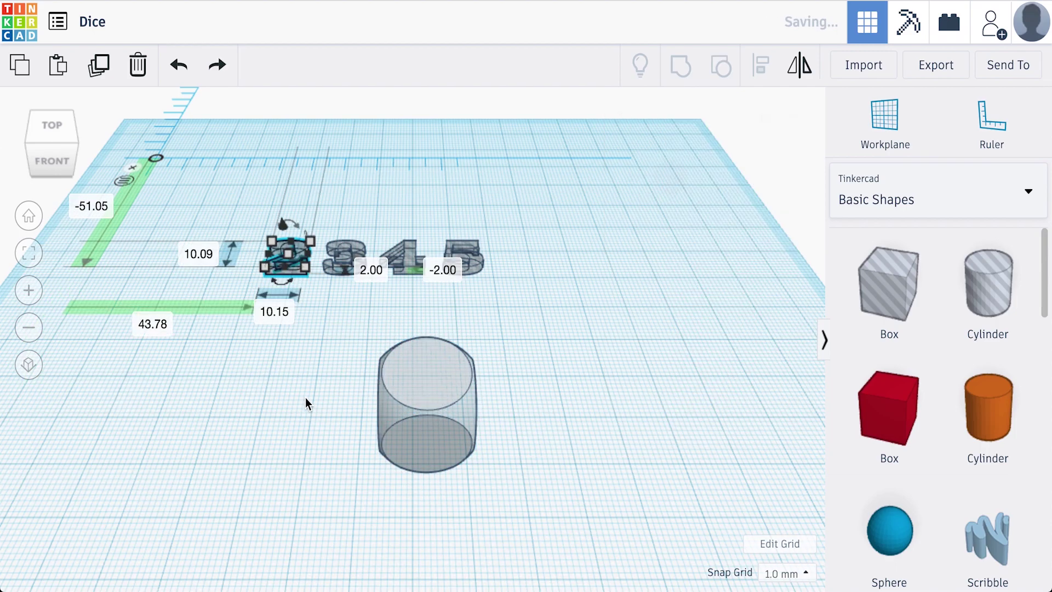
# - Place the number 2 on the die's blank top face and centre it in both horizontal directions
pyautogui.click(305, 396)
pyautogui.moveTo(293, 250); pyautogui.dragTo(429, 363)
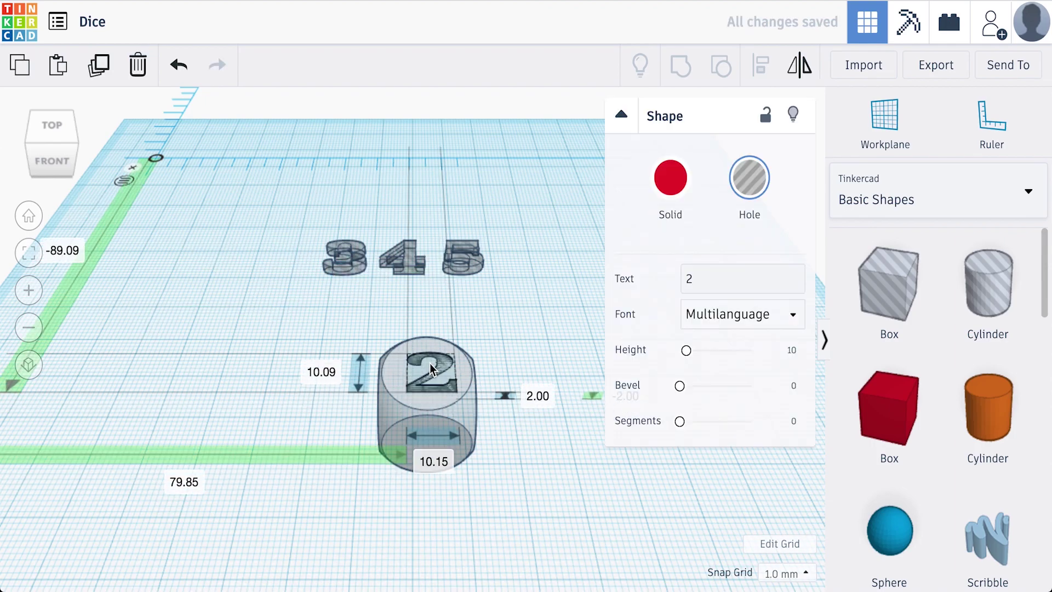
pyautogui.keyDown('shift'); pyautogui.click(389, 378); pyautogui.keyUp('shift')
pyautogui.click(759, 76)
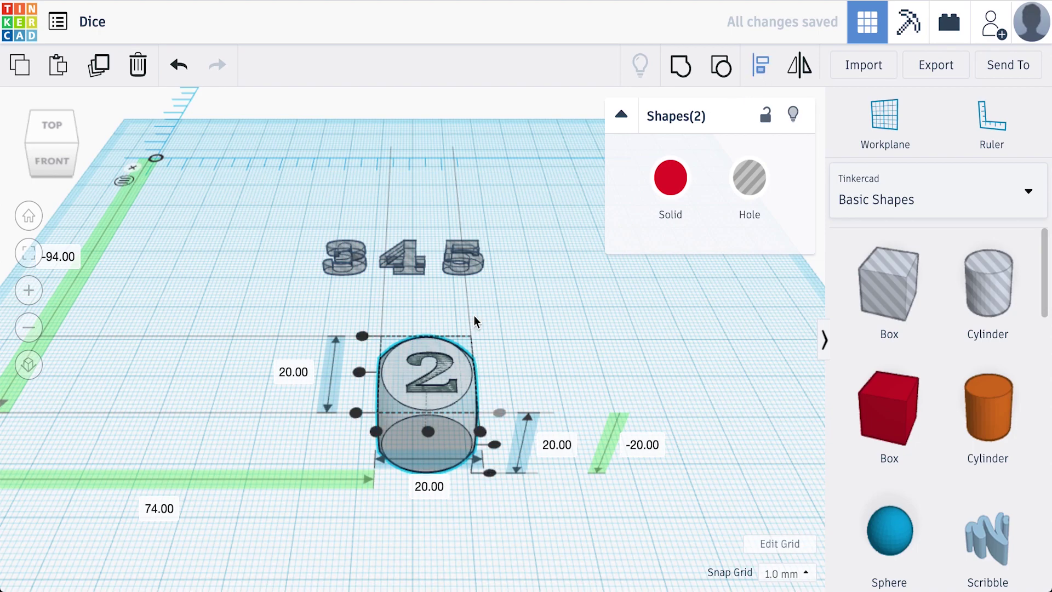
pyautogui.click(359, 373)
pyautogui.click(429, 432)
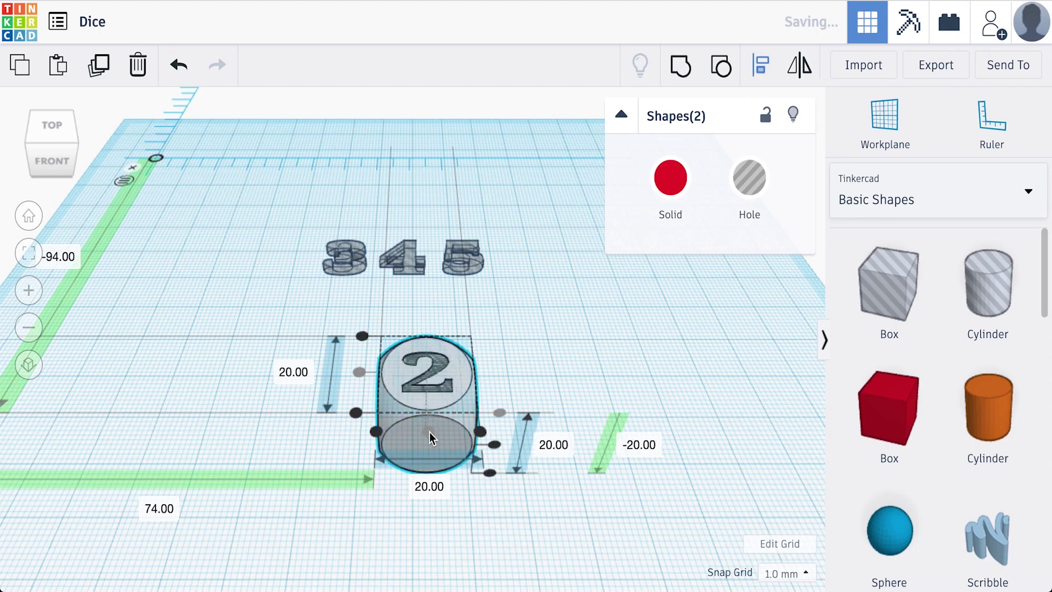
# - Group the 2 with the die to cut it out and rotate the die 180° about its front-to-back axis
pyautogui.click(682, 70)
pyautogui.click(430, 323)
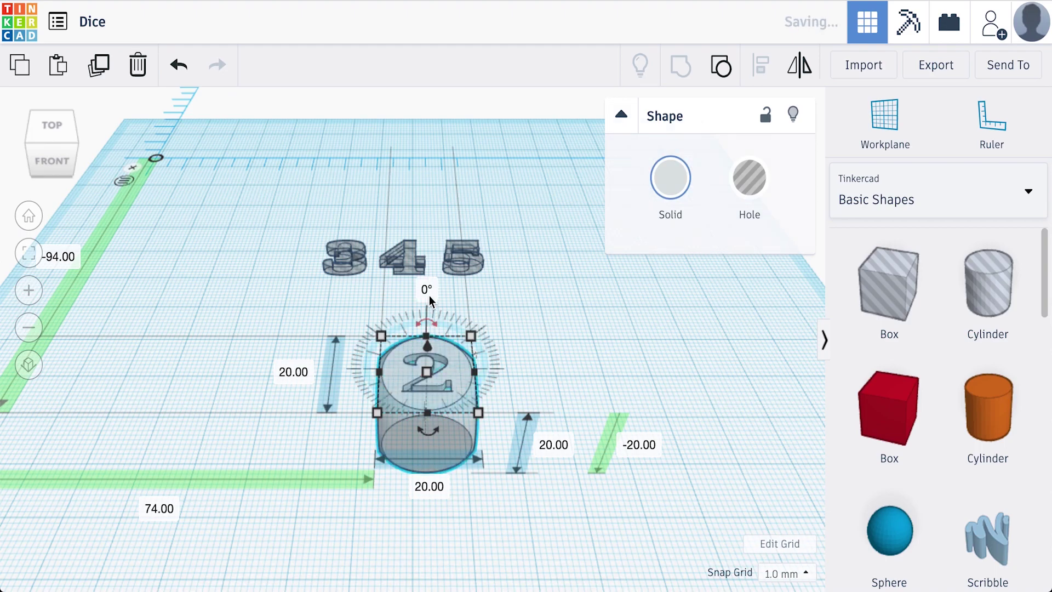
pyautogui.click(428, 289)
pyautogui.press('Return')
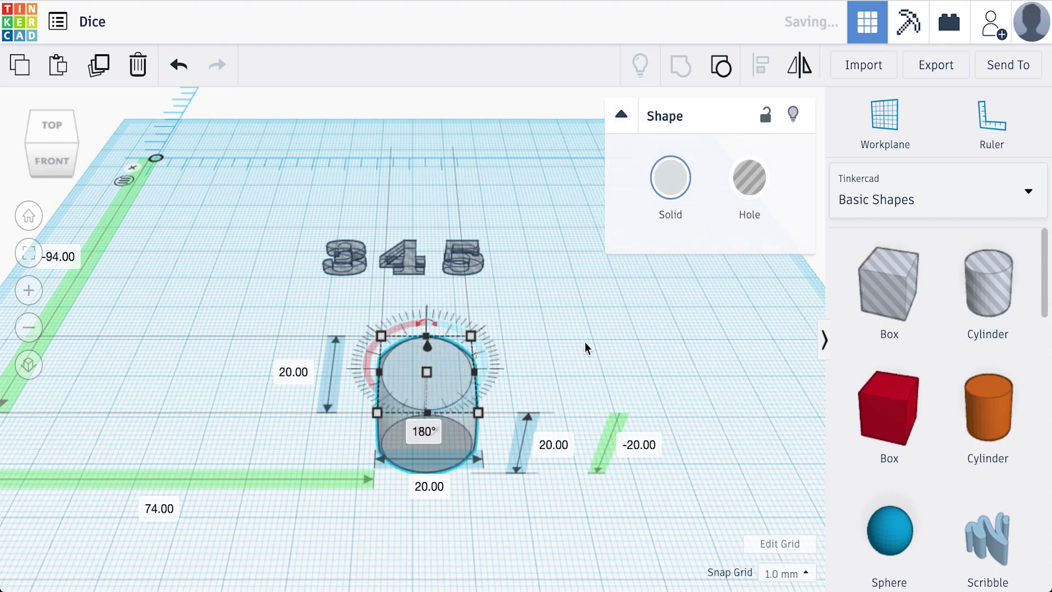
pyautogui.click(590, 347)
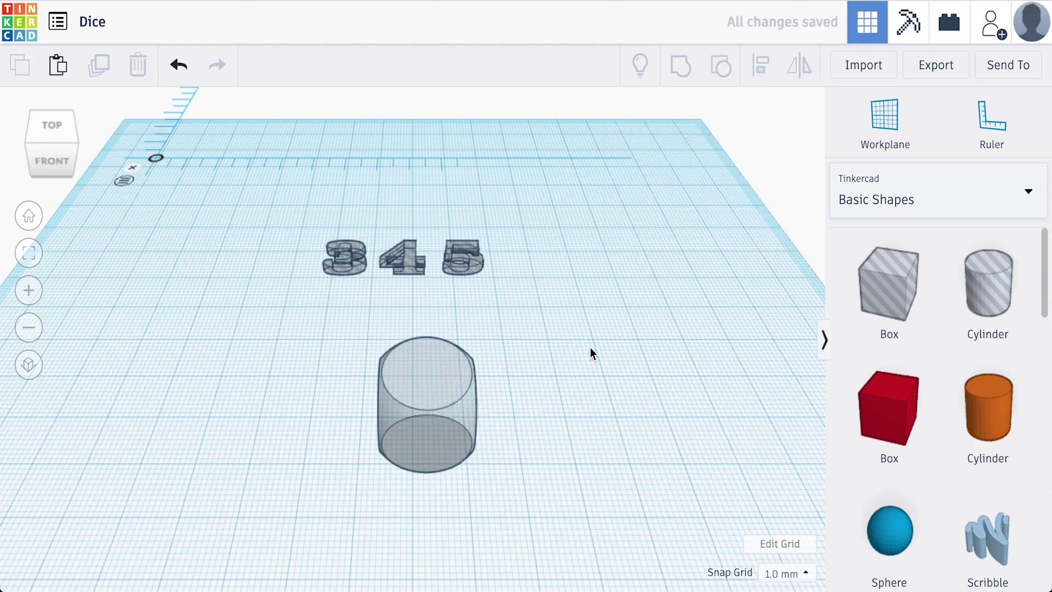
# - Place the number 5 on the die's blank top face and centre it in both horizontal directions
pyautogui.click(463, 258)
pyautogui.click(534, 367)
pyautogui.moveTo(477, 258); pyautogui.dragTo(446, 380)
pyautogui.keyDown('shift'); pyautogui.click(387, 372); pyautogui.keyUp('shift')
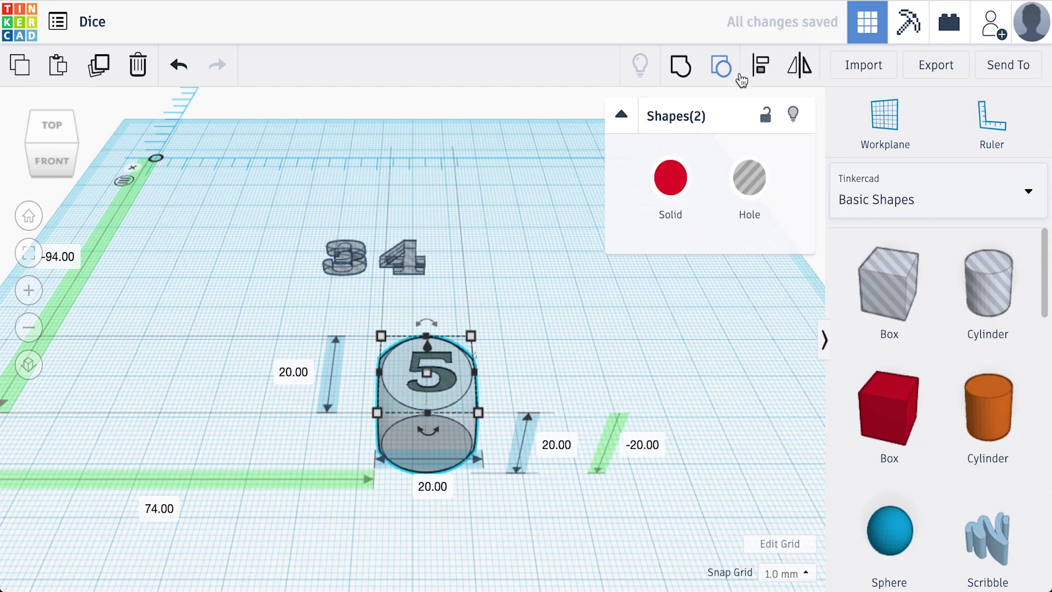
pyautogui.click(761, 65)
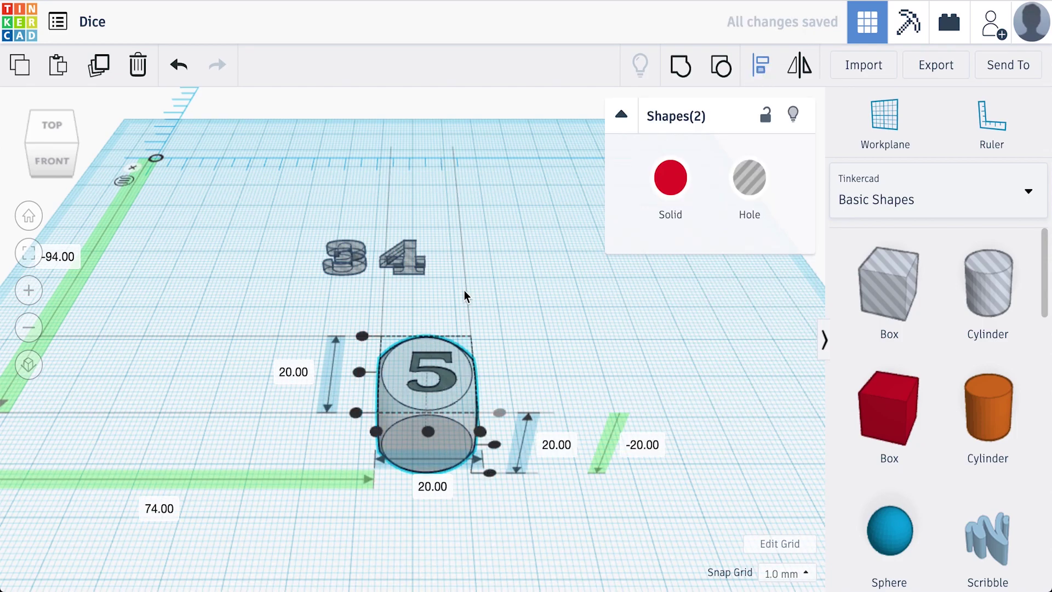
pyautogui.click(359, 372)
pyautogui.click(427, 433)
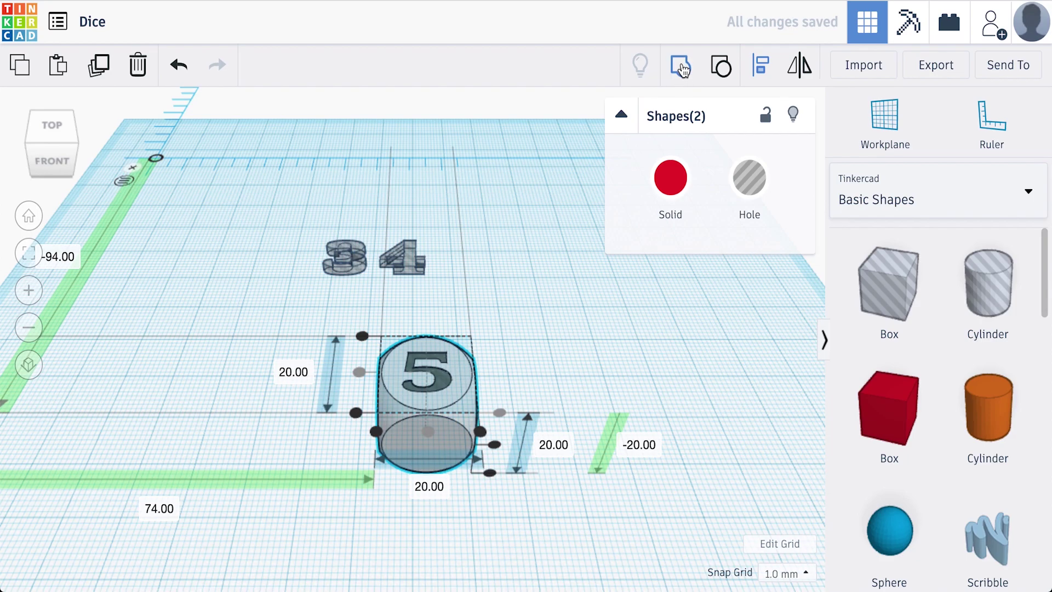
# - Group the 5 with the die to cut it out and rotate the die -90° about its left-to-right axis
pyautogui.click(550, 240)
pyautogui.click(553, 257)
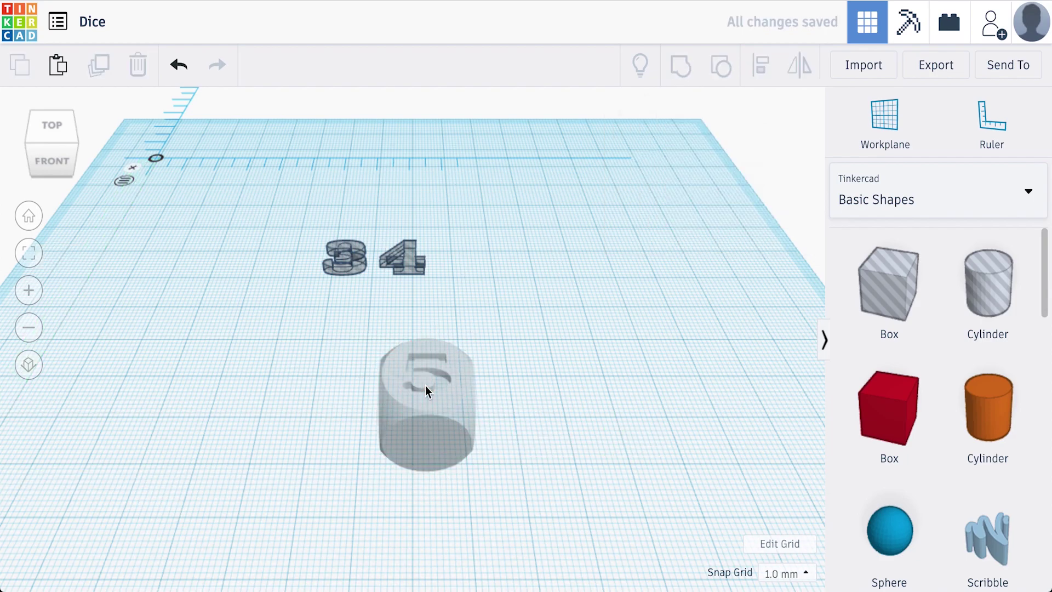
pyautogui.click(66, 153)
pyautogui.moveTo(69, 153); pyautogui.dragTo(54, 153)
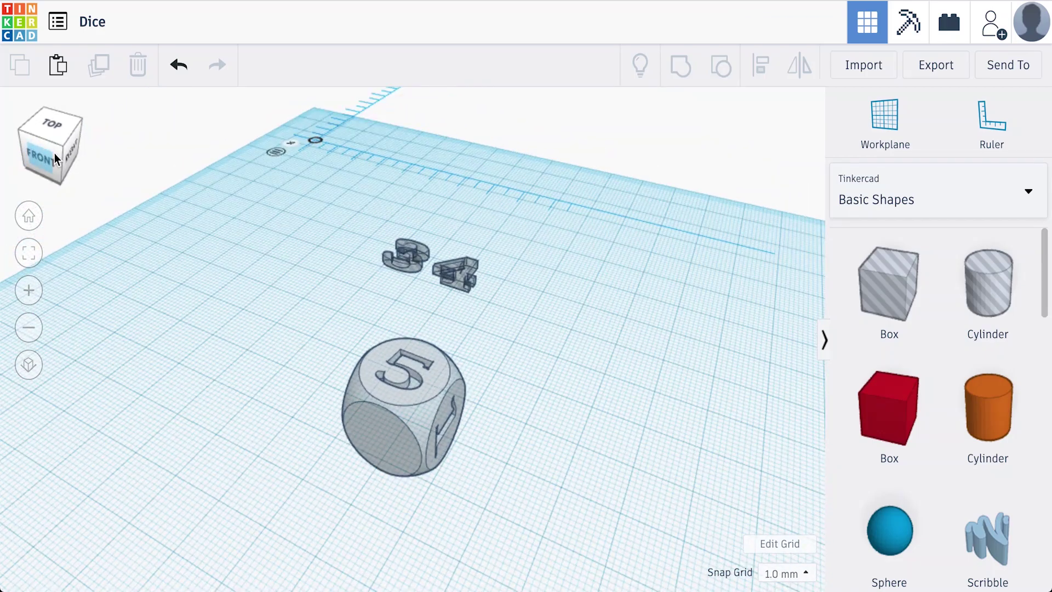
pyautogui.click(415, 380)
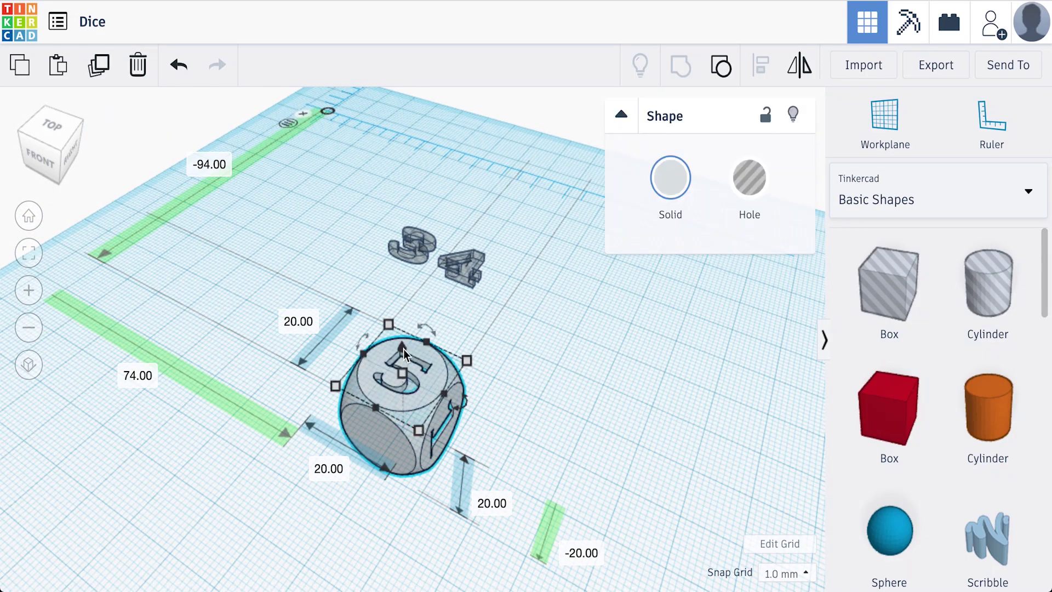
pyautogui.click(362, 336)
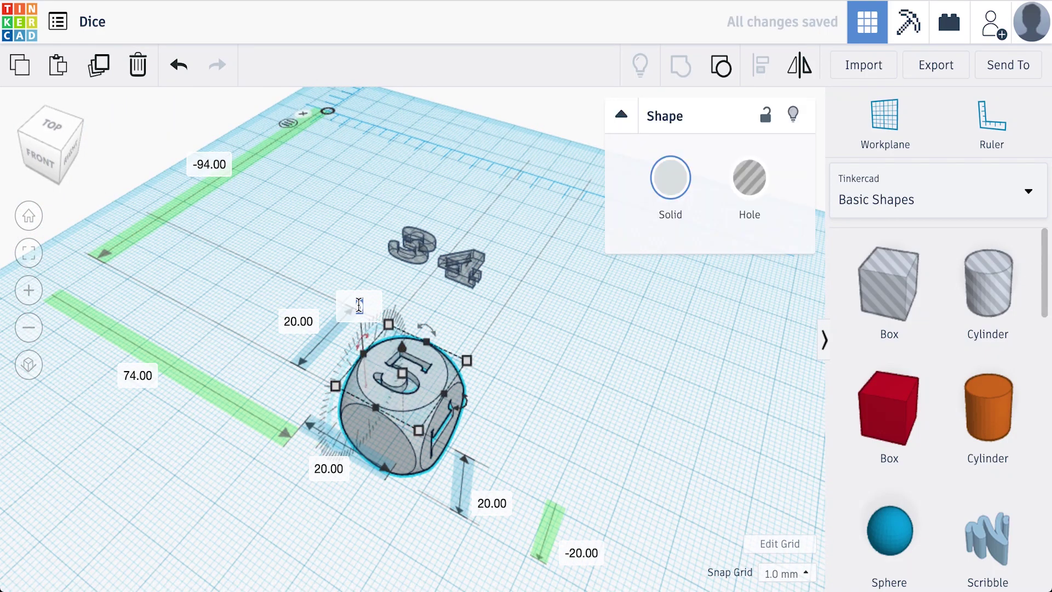
pyautogui.write('-90')
pyautogui.press('Return')
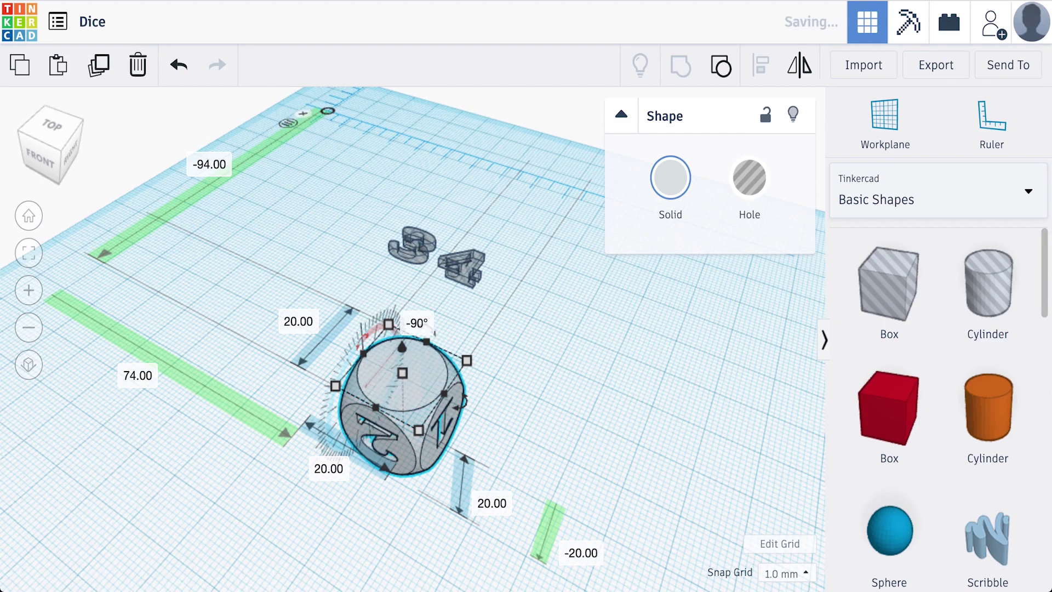
# - Place the number 3 on the die's blank top face and centre it in both horizontal directions
pyautogui.click(31, 217)
pyautogui.press('f')
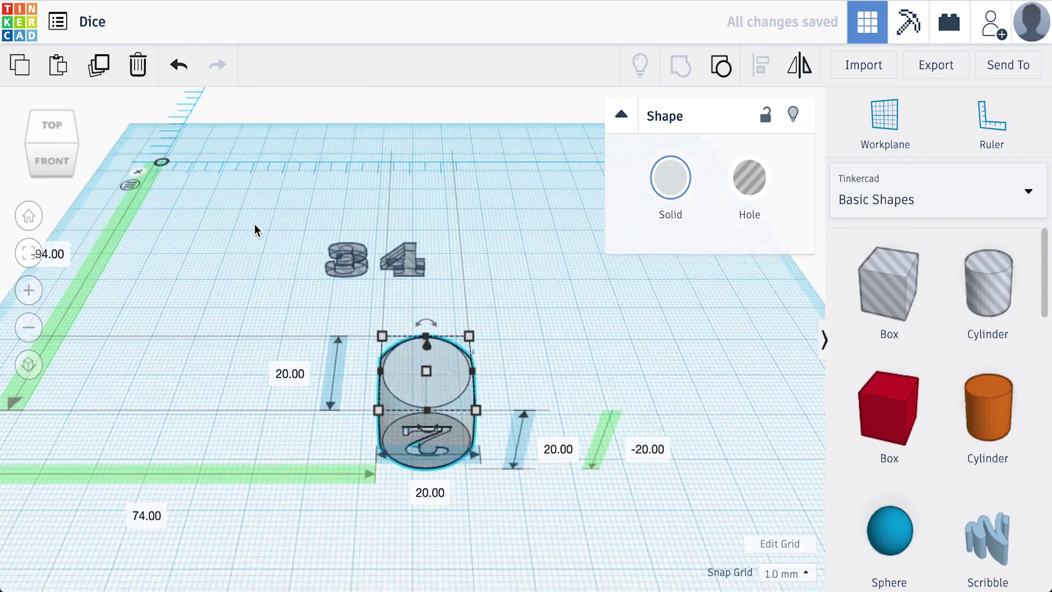
pyautogui.scroll(-5, 254, 225)
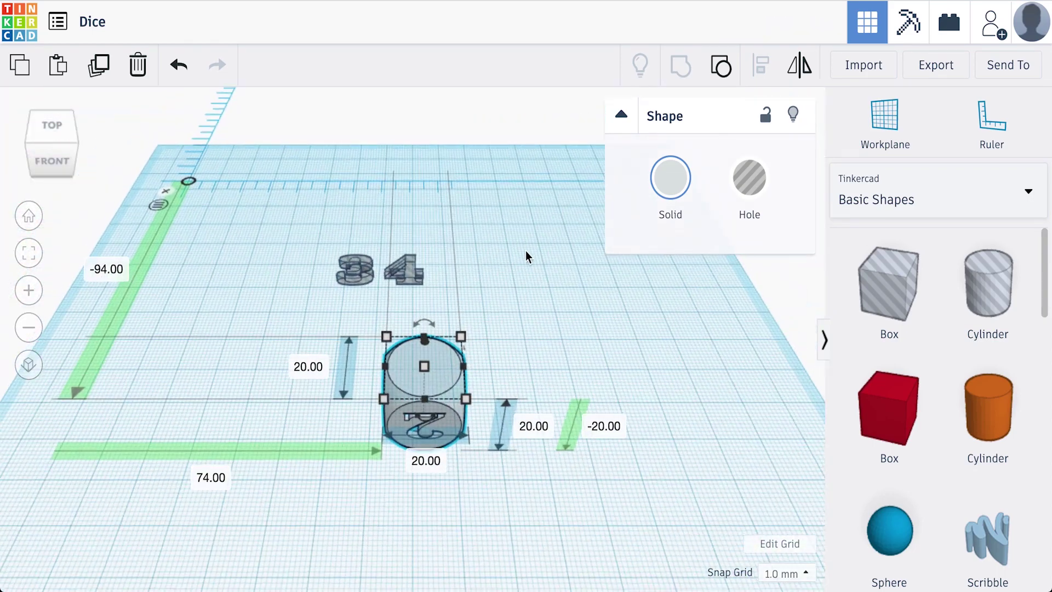
pyautogui.click(353, 269)
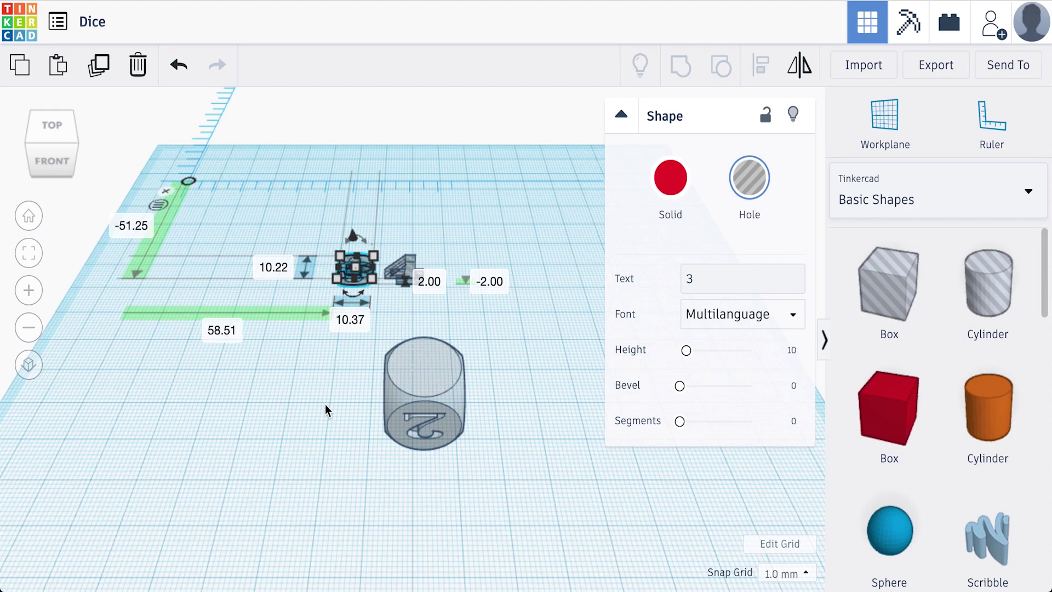
pyautogui.scroll(3, 325, 403)
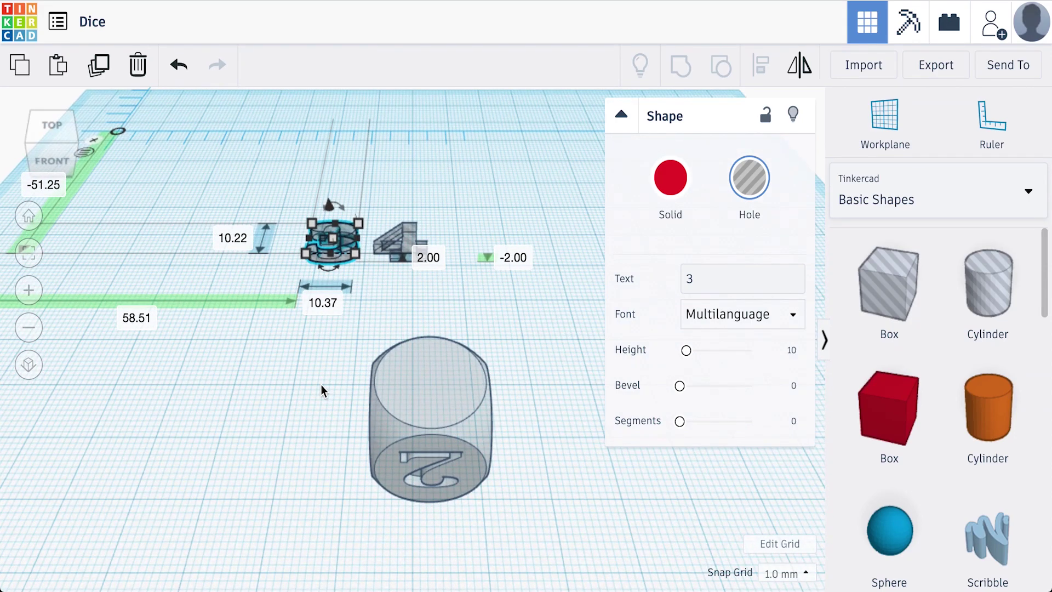
pyautogui.click(259, 370)
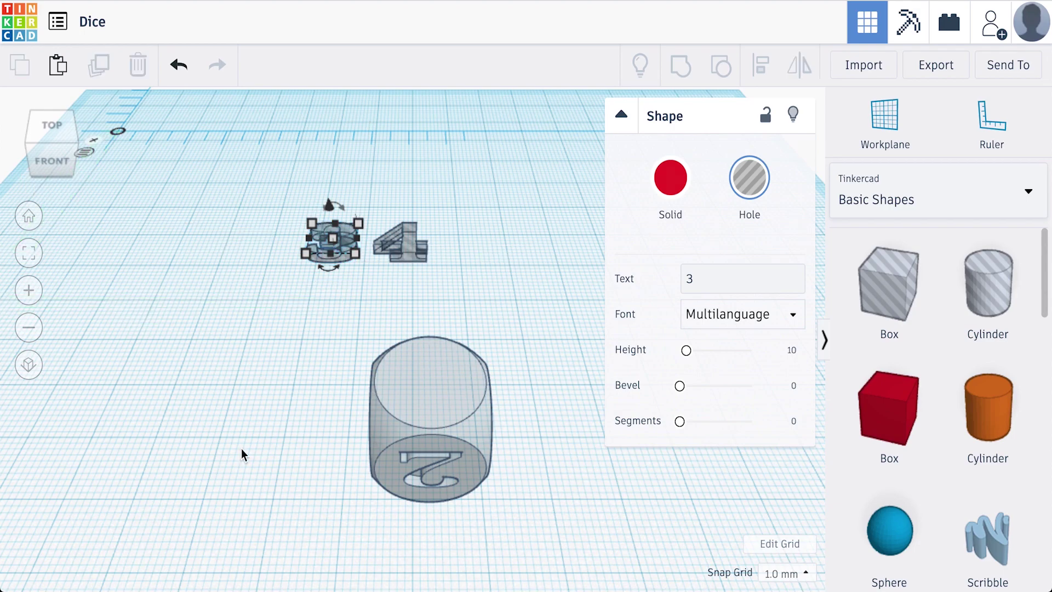
pyautogui.moveTo(333, 240); pyautogui.dragTo(429, 382)
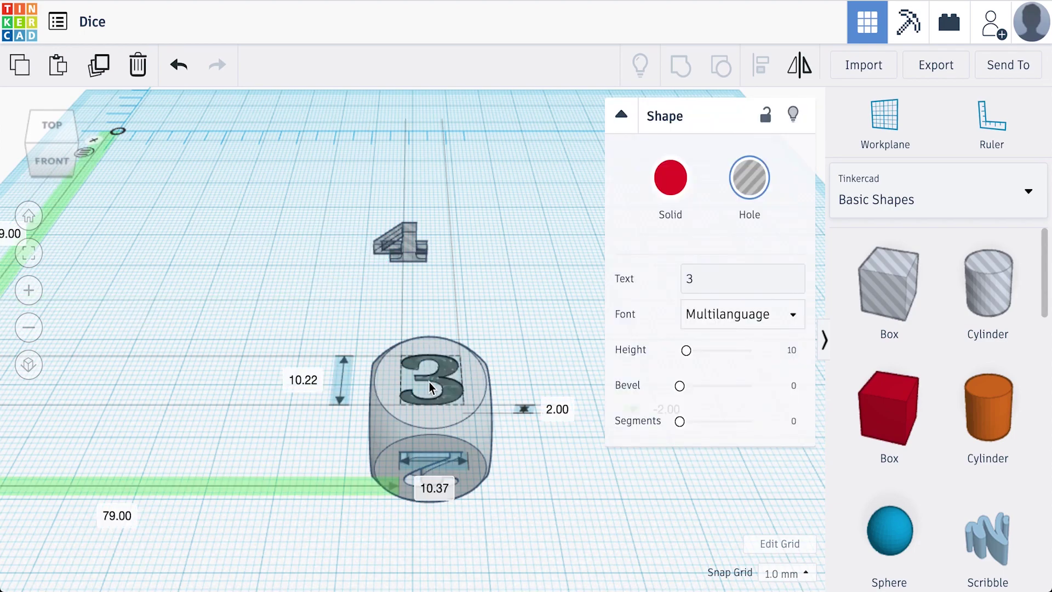
pyautogui.keyDown('shift'); pyautogui.click(483, 434); pyautogui.keyUp('shift')
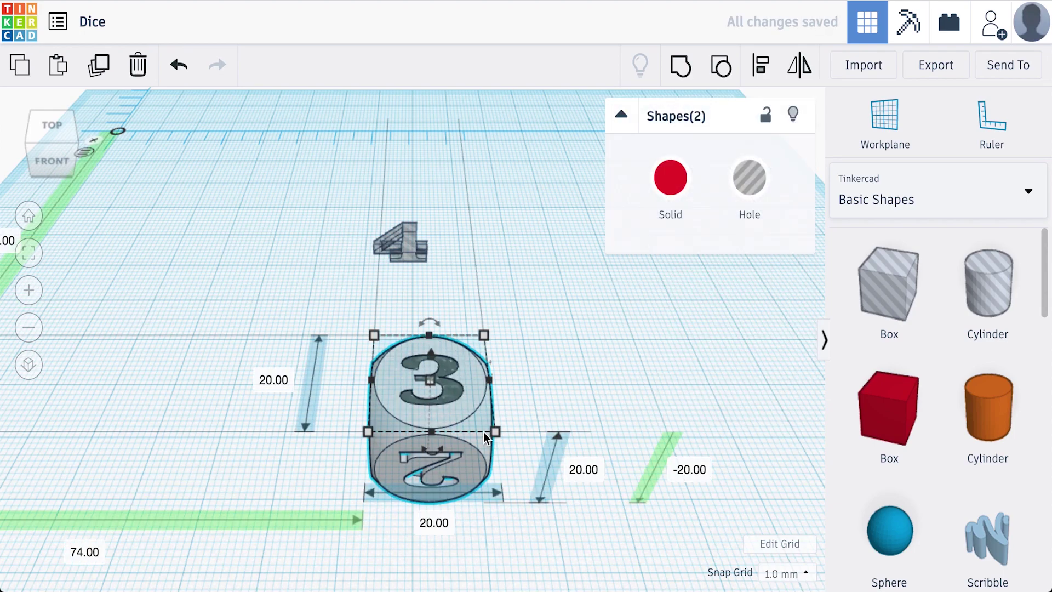
pyautogui.click(759, 72)
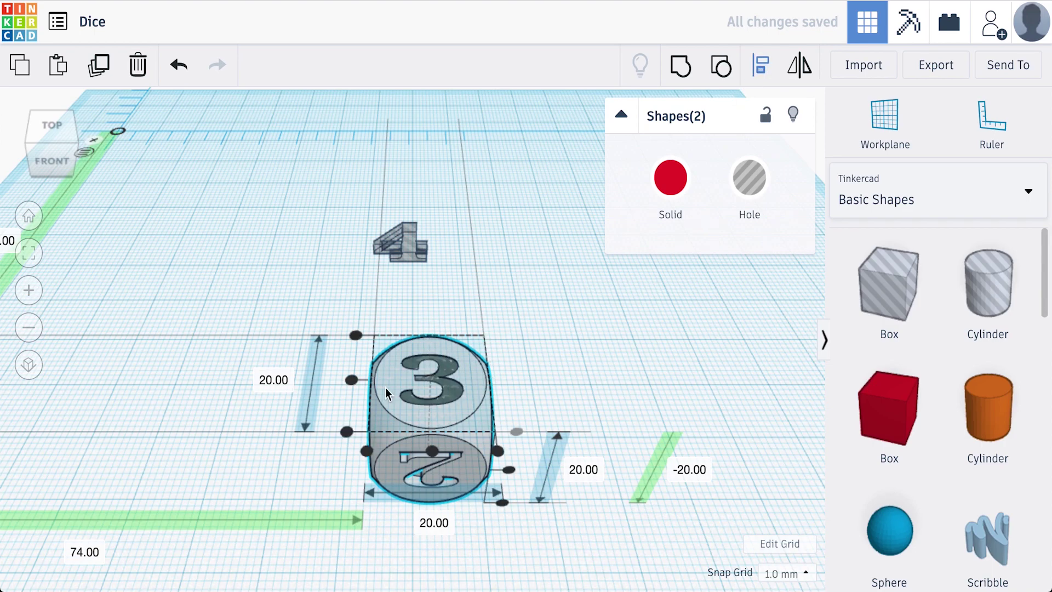
pyautogui.click(351, 380)
pyautogui.click(432, 451)
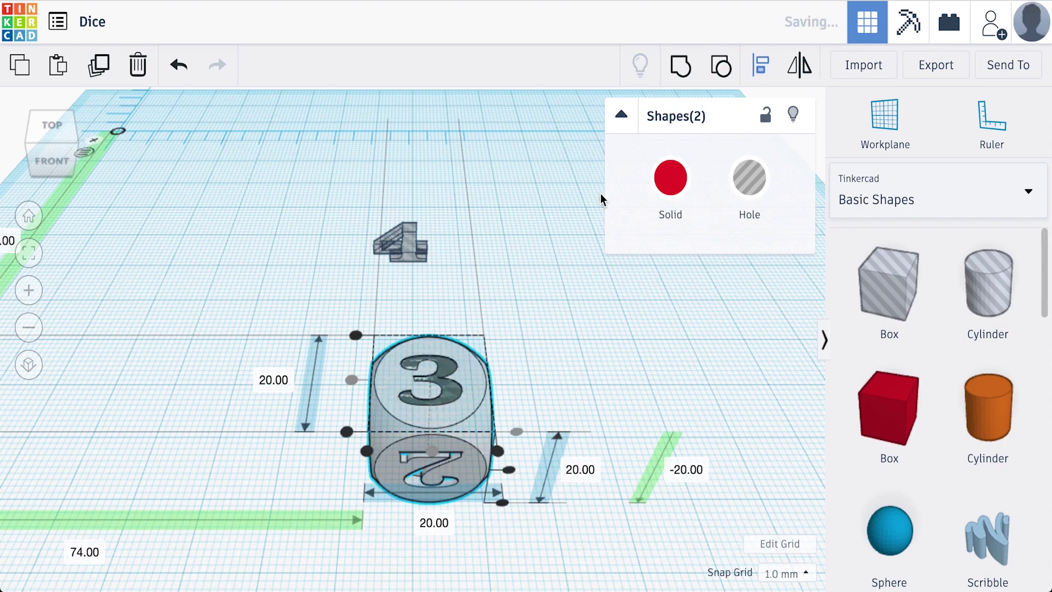
# - Group the 3 with the die to cut it out and rotate the die 180° about its front-to-back axis
pyautogui.click(678, 68)
pyautogui.click(451, 357)
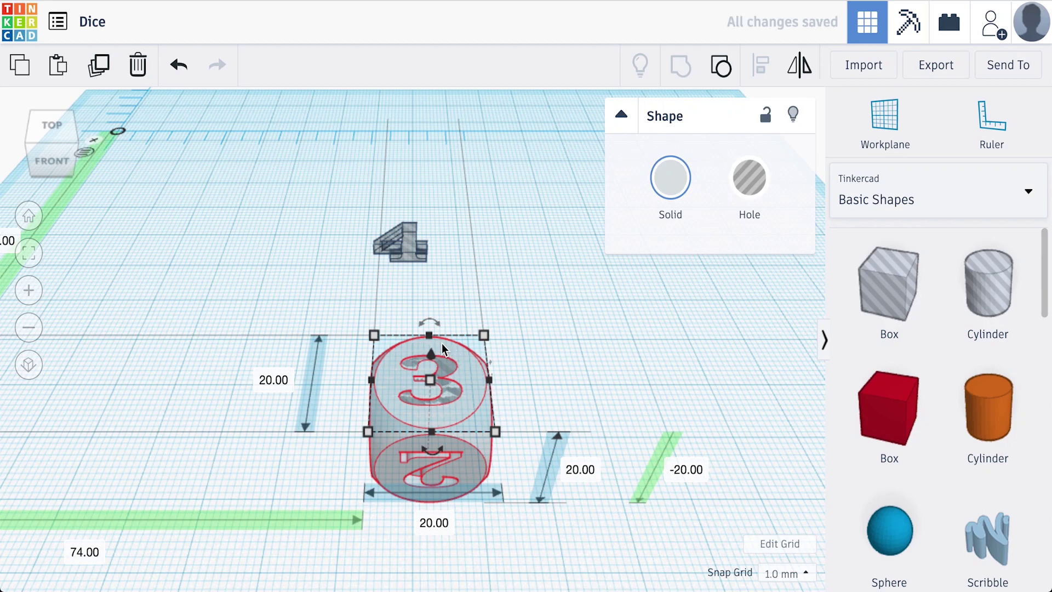
pyautogui.moveTo(432, 324); pyautogui.dragTo(437, 280)
pyautogui.click(430, 278)
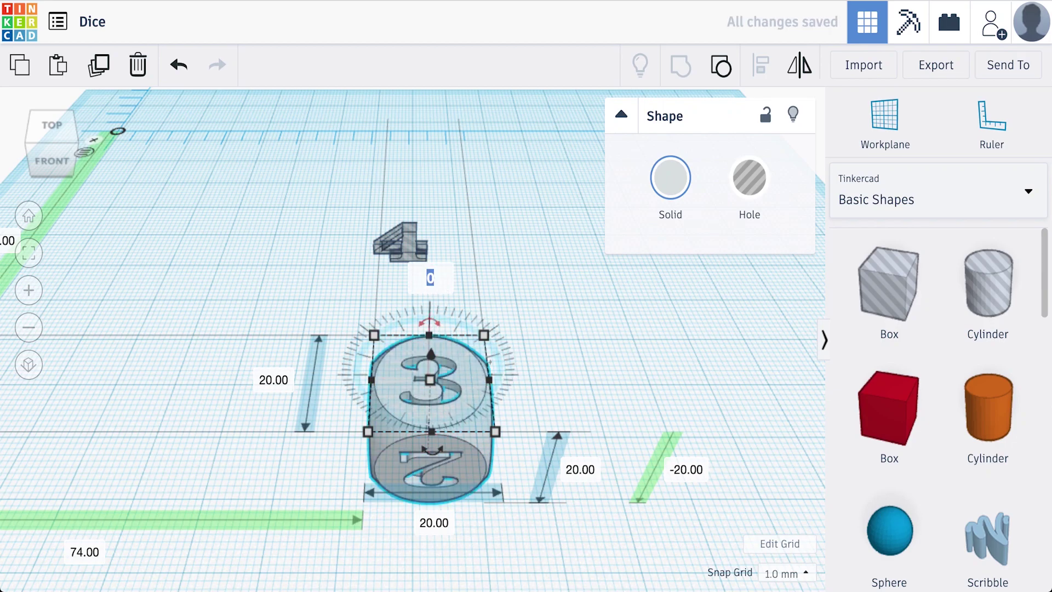
pyautogui.write('180')
pyautogui.press('Return')
pyautogui.click(497, 256)
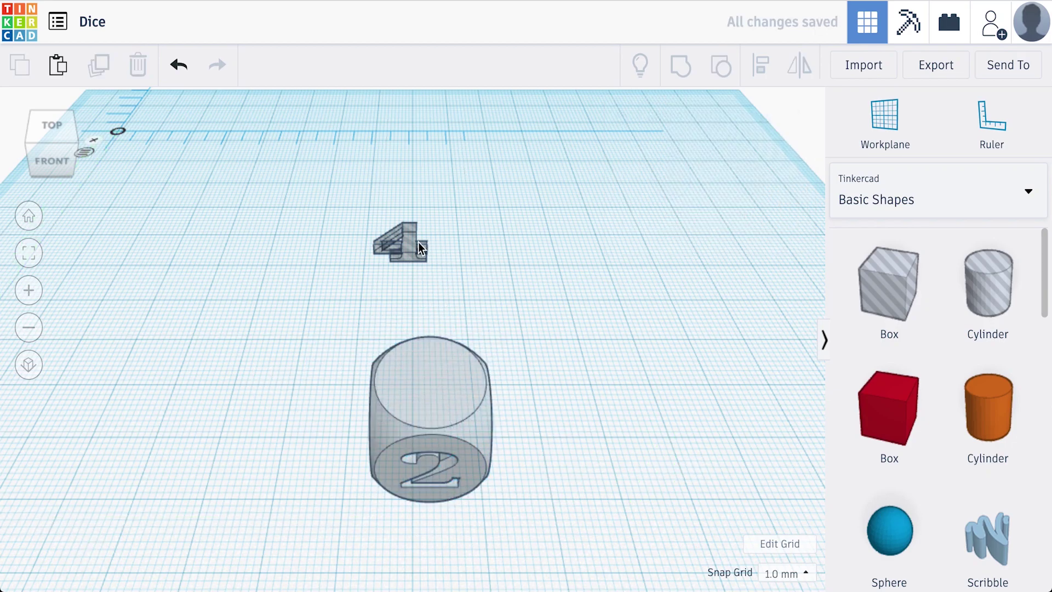
# - Place the number 4 on the die's last blank face and centre it in both horizontal directions
pyautogui.moveTo(413, 241); pyautogui.dragTo(446, 386)
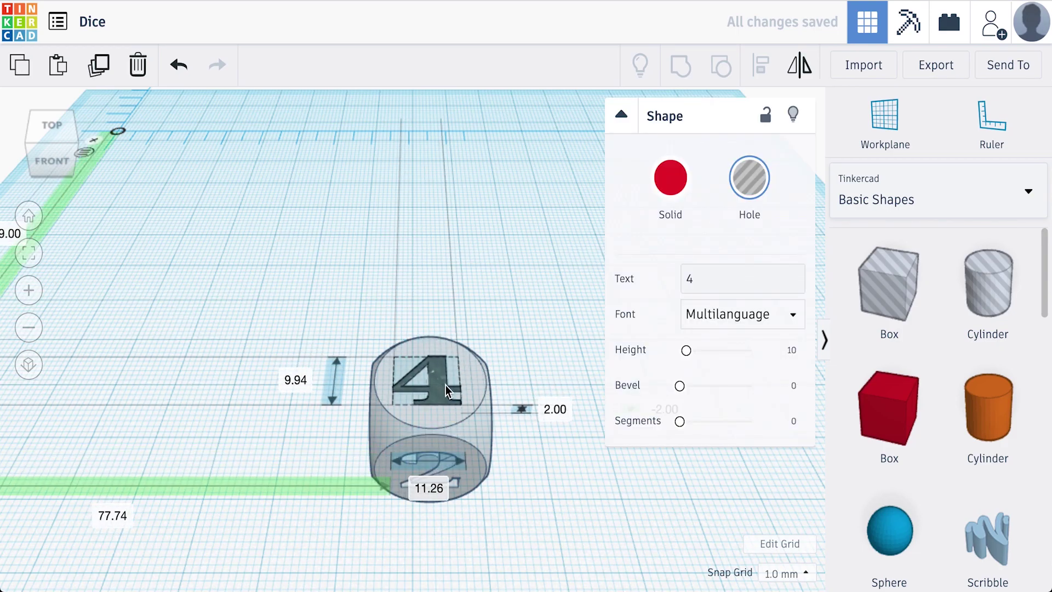
pyautogui.keyDown('shift'); pyautogui.click(486, 376); pyautogui.keyUp('shift')
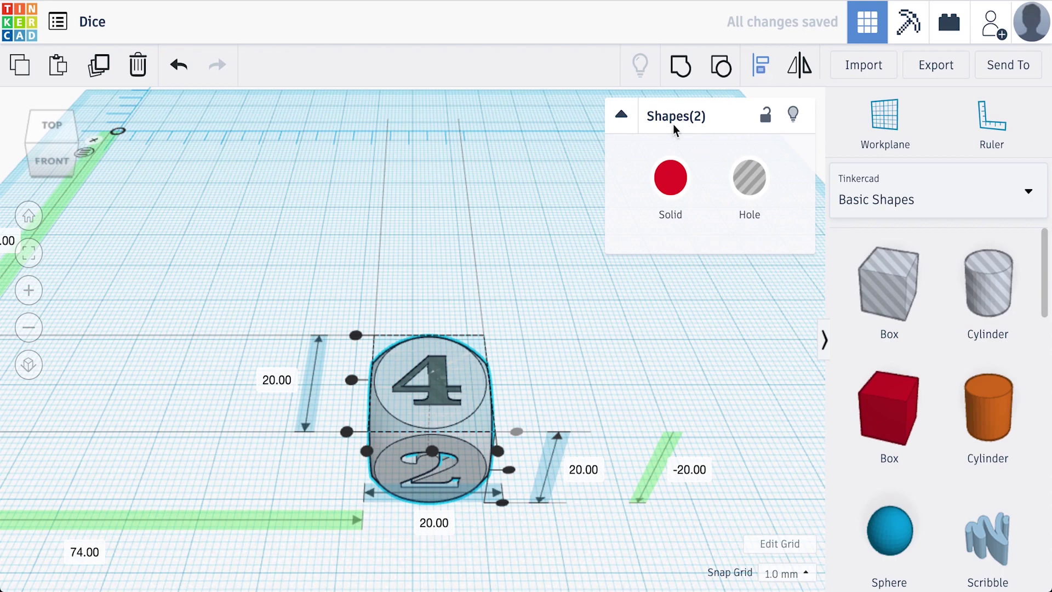
pyautogui.click(352, 381)
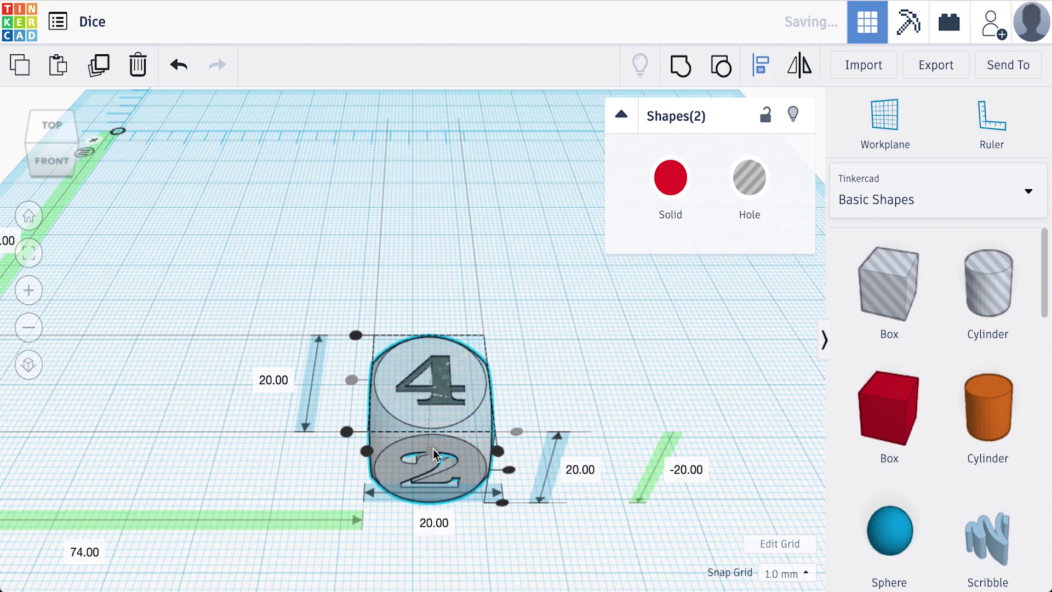
# - Group the 4 with the die to cut it out and set the die's height above the workplane to 0
pyautogui.click(681, 66)
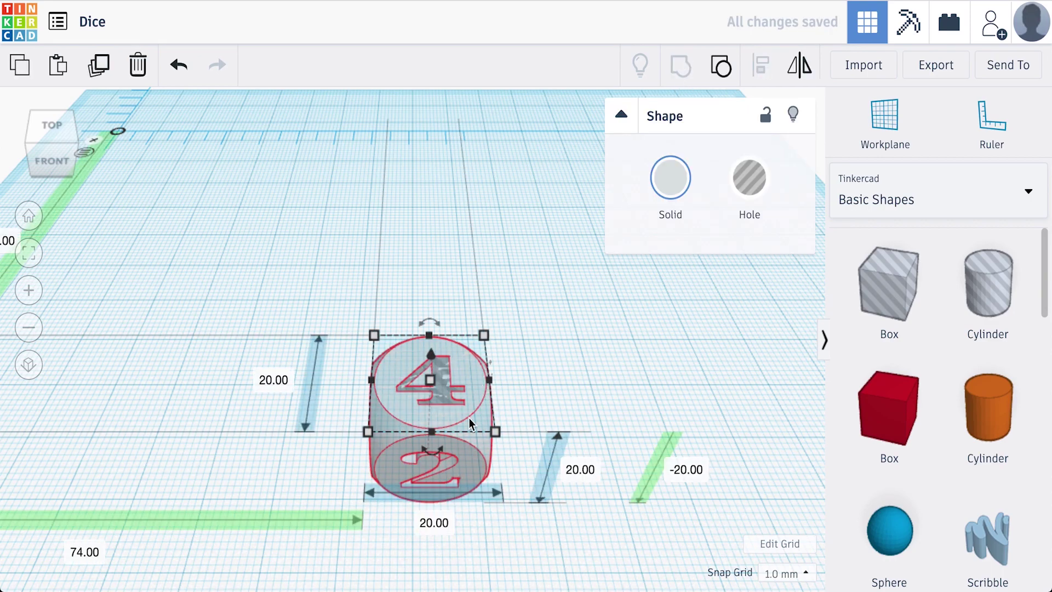
pyautogui.click(682, 469)
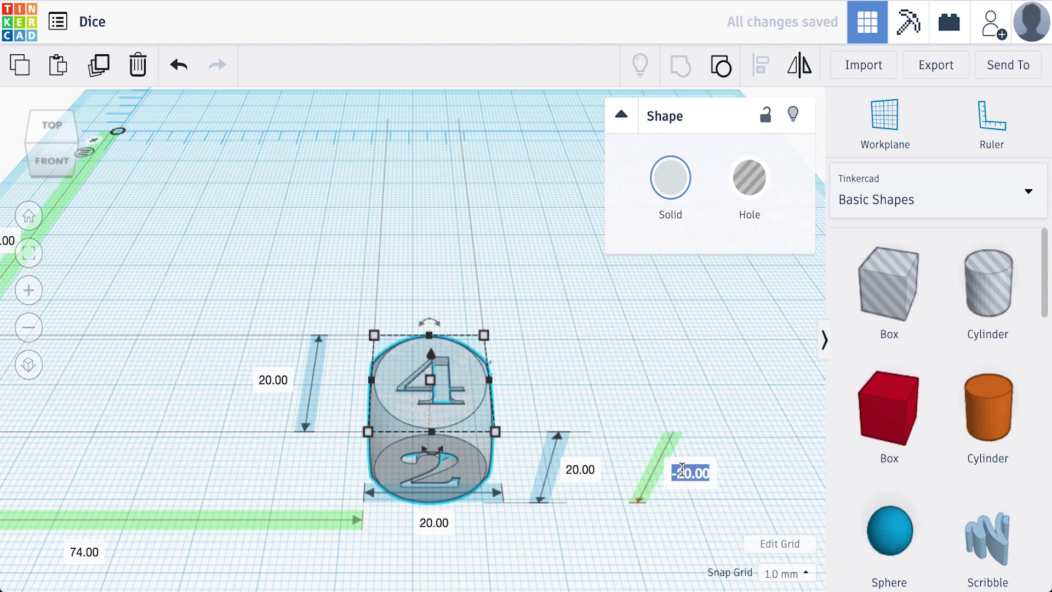
pyautogui.write('0')
pyautogui.press('Return')
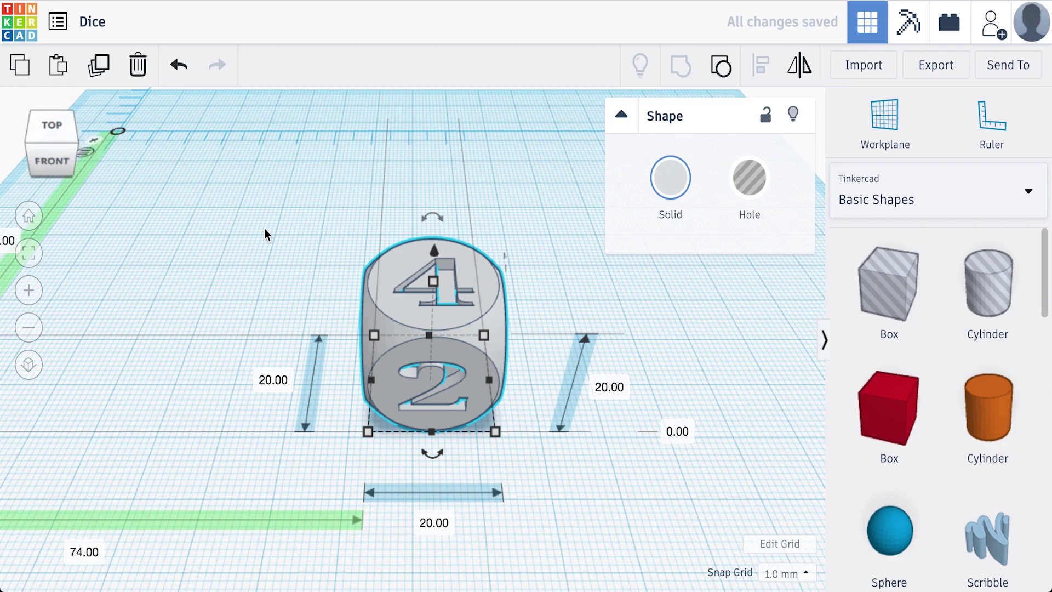
# - Remove the ruler from the workplane, deselect the die and inspect its numbered faces from a front corner
pyautogui.scroll(-5, 231, 251)
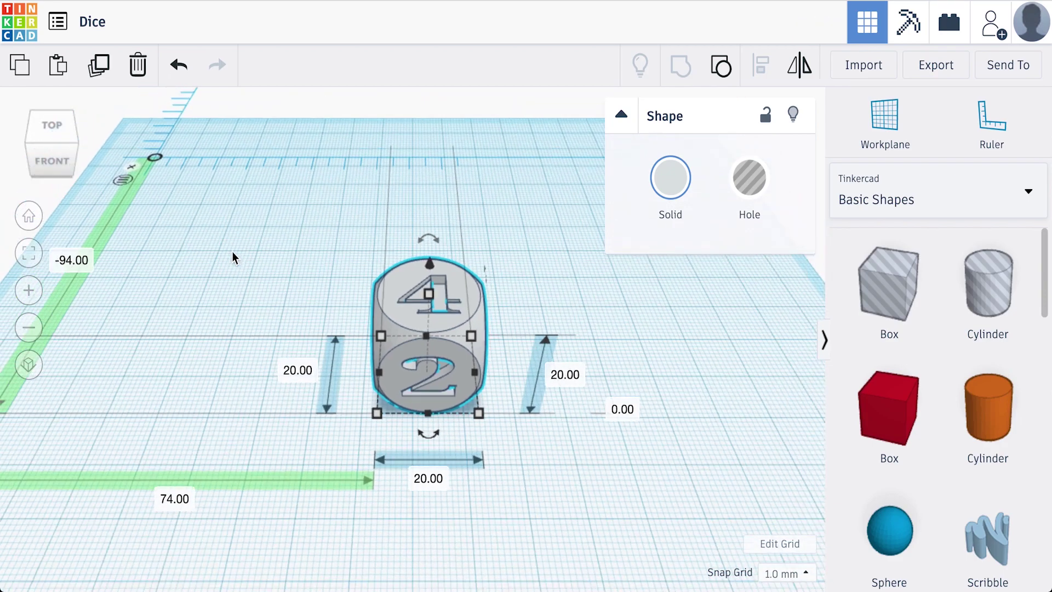
pyautogui.click(306, 291)
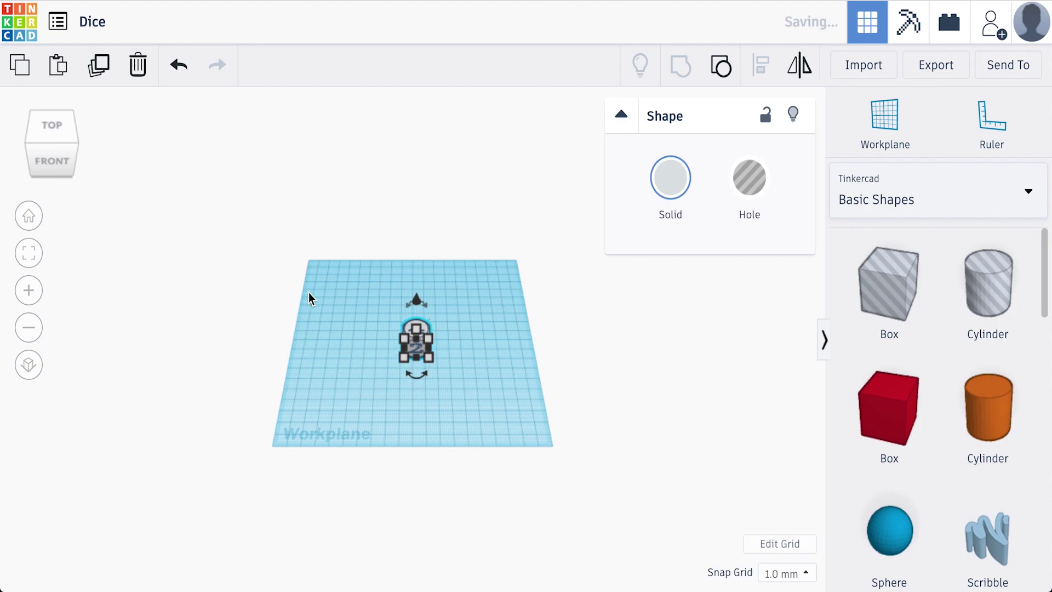
pyautogui.scroll(2, 364, 301)
pyautogui.scroll(5, 362, 297)
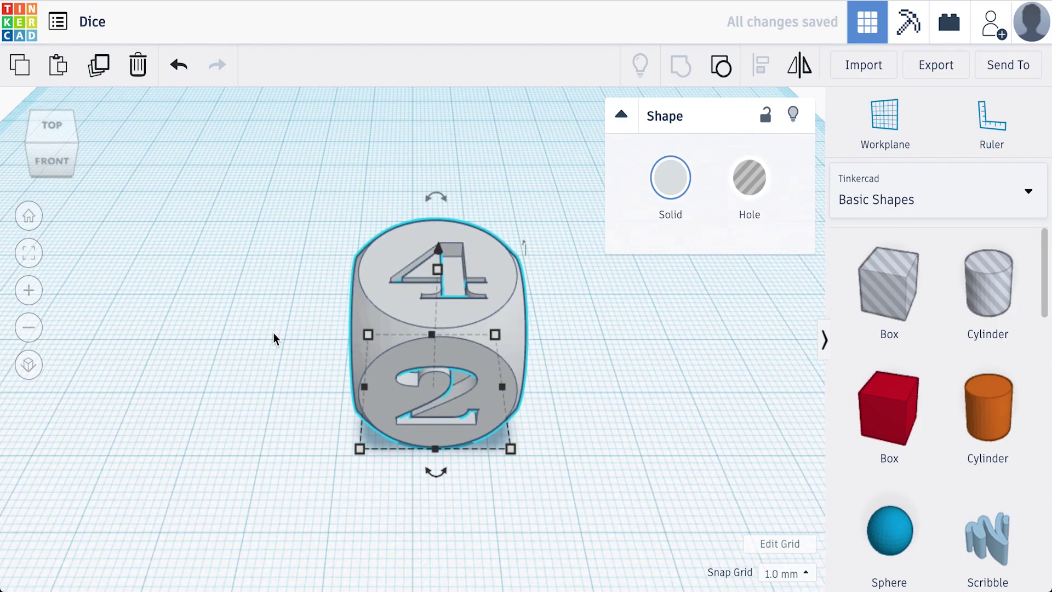
pyautogui.click(257, 351)
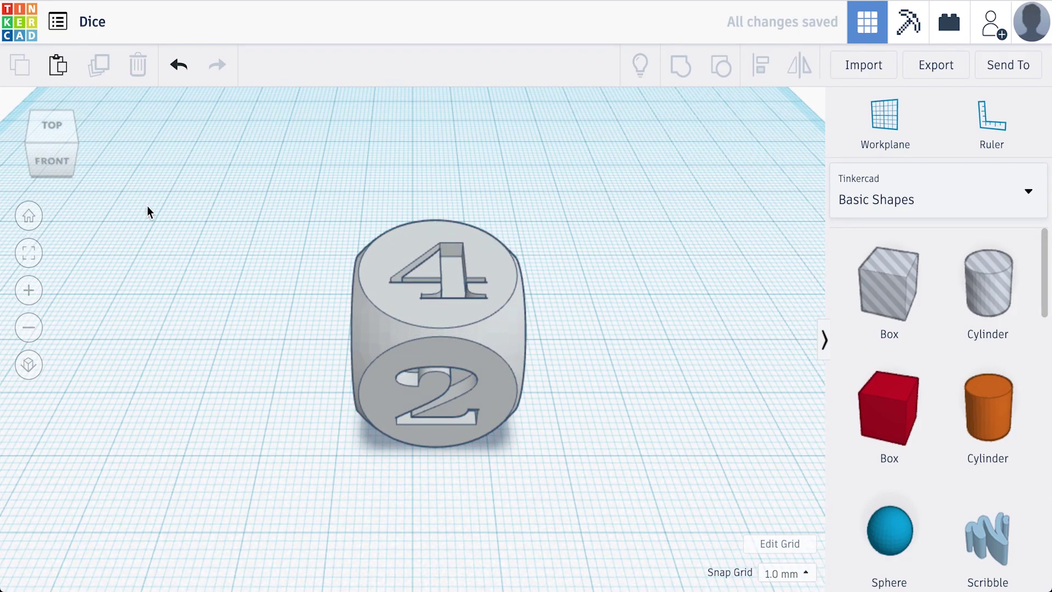
pyautogui.moveTo(61, 147)
pyautogui.mouseDown()
pyautogui.moveTo(80, 141)
pyautogui.moveTo(83, 122)
pyautogui.moveTo(69, 112)
pyautogui.moveTo(25, 139)
pyautogui.moveTo(3, 137)
pyautogui.moveTo(65, 140)
pyautogui.moveTo(83, 114)
pyautogui.moveTo(116, 132)
pyautogui.moveTo(110, 145)
pyautogui.moveTo(77, 149)
pyautogui.moveTo(46, 138)
pyautogui.moveTo(61, 137)
pyautogui.mouseUp()
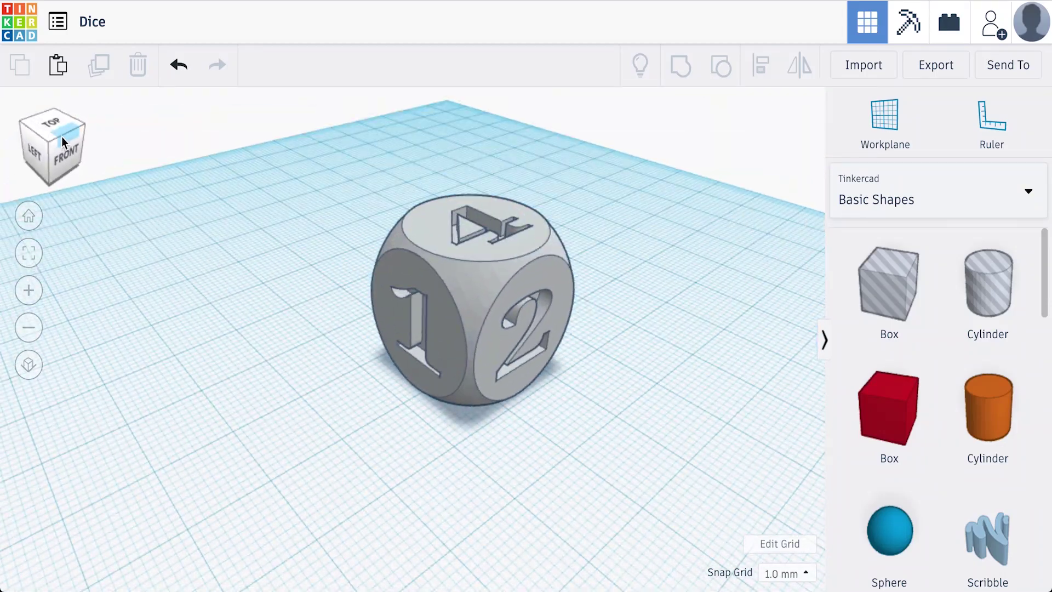